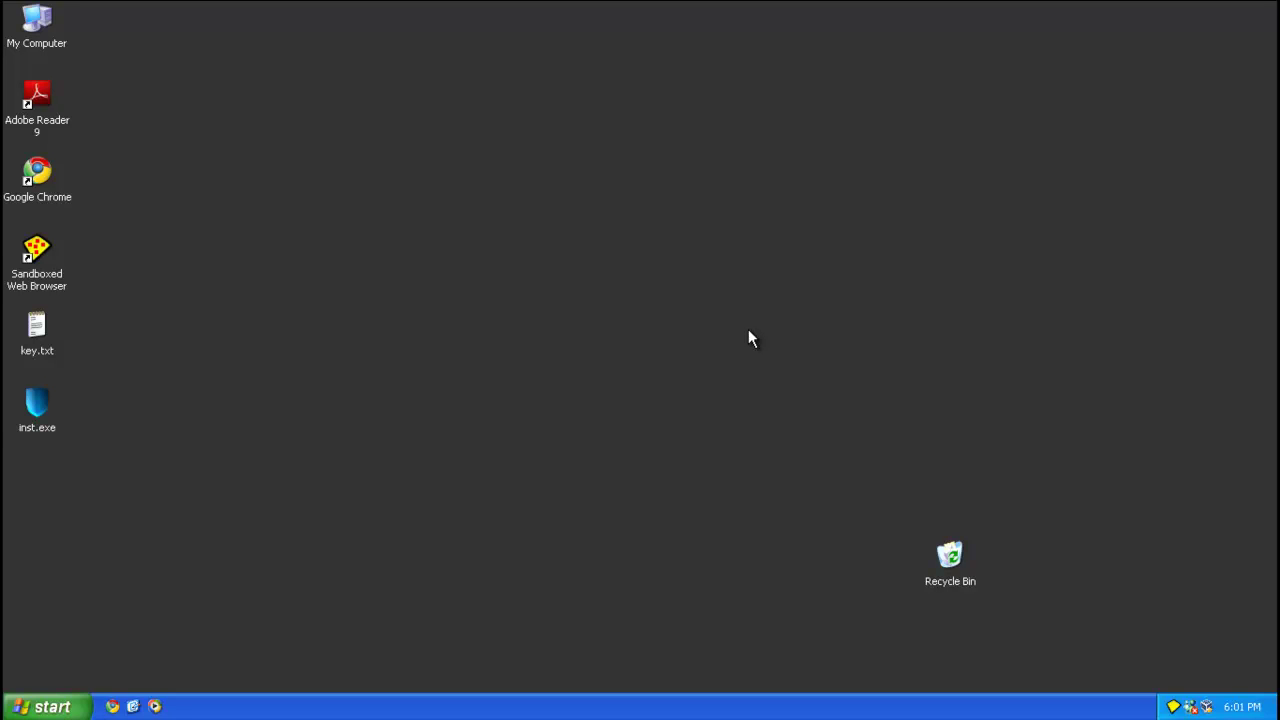
Run inst.exe to install Security Shield and check the processes in Task Manager, sorted by image name.
double_click(44, 420)
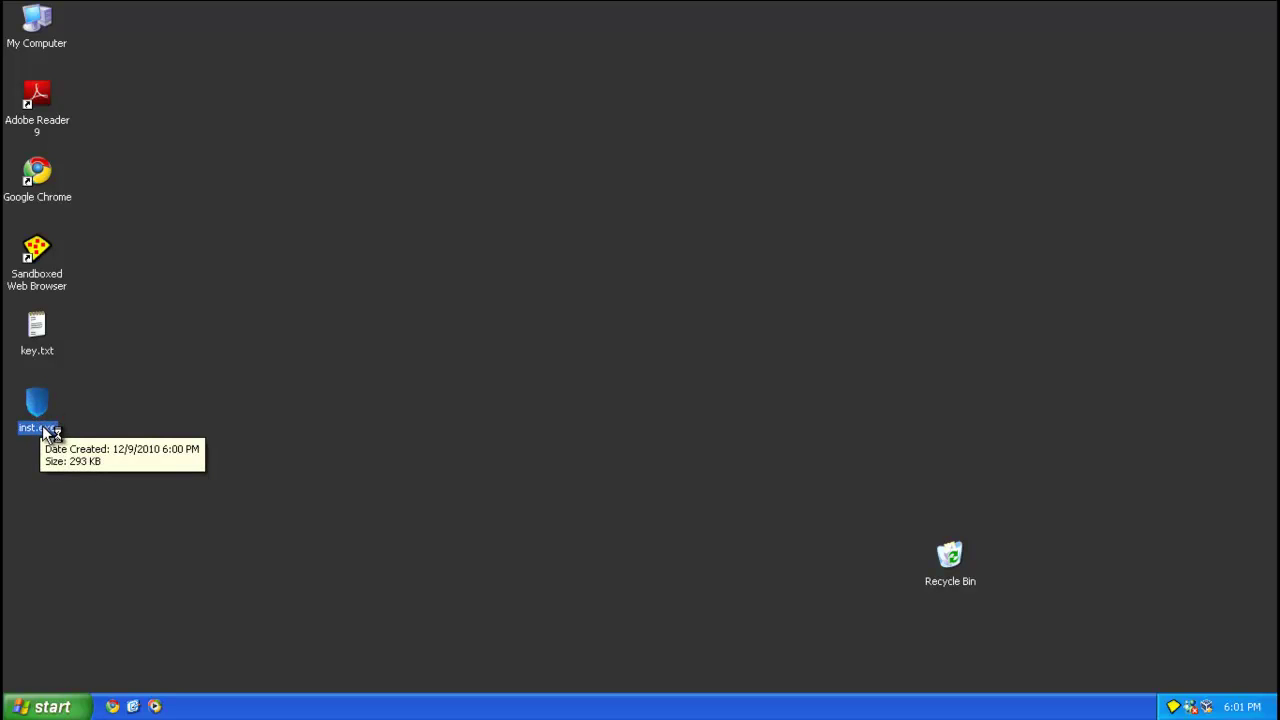
right_click(315, 711)
left_click(320, 652)
left_click(100, 108)
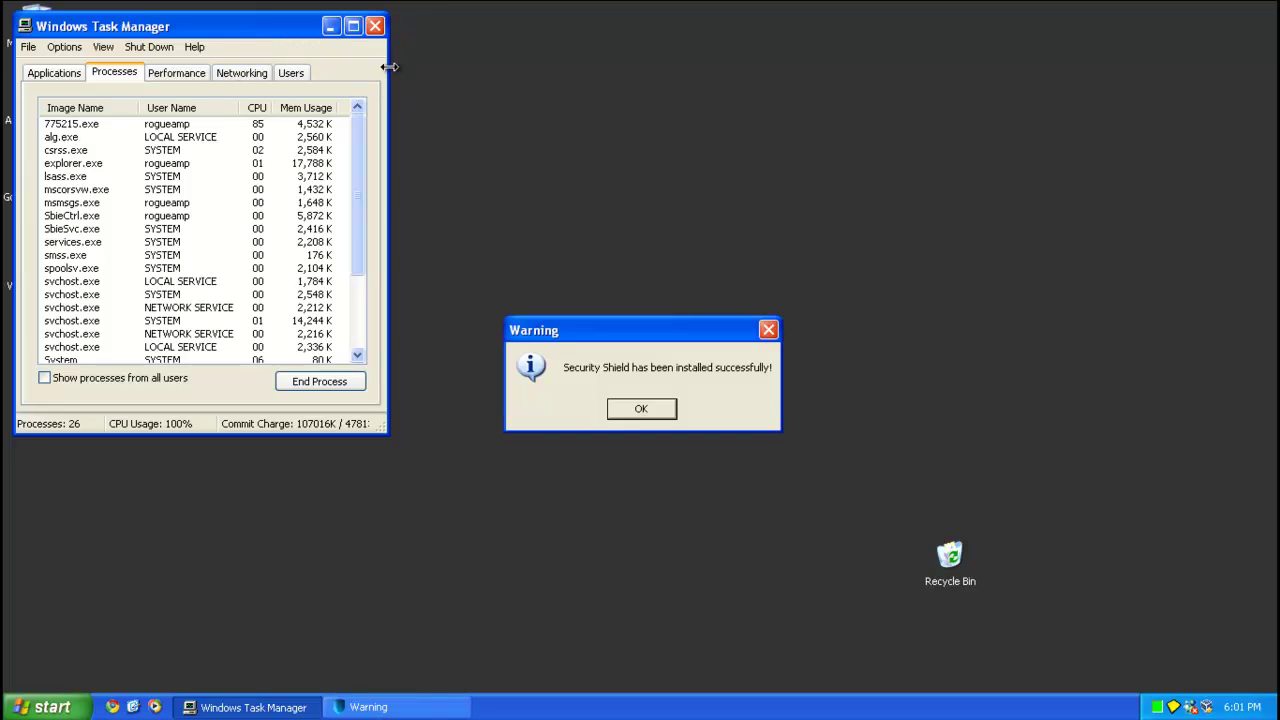
left_click(375, 26)
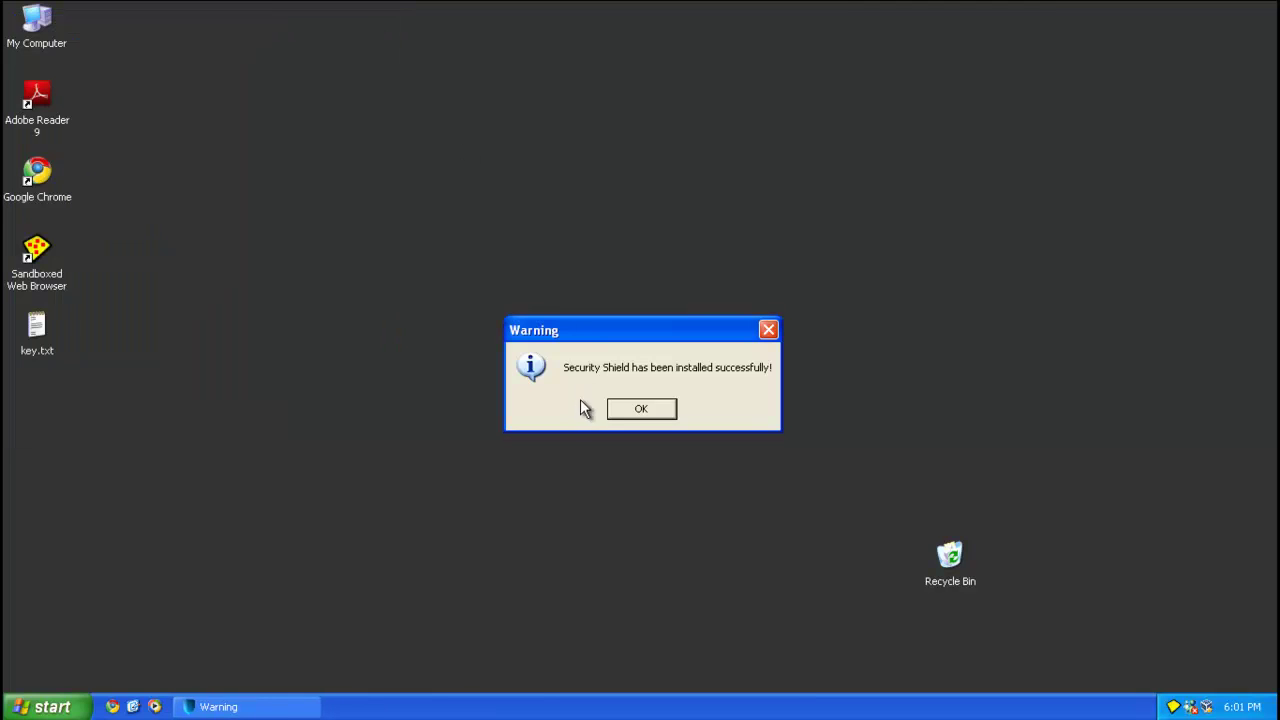
Acknowledge the installation message, then stop the Security Shield system scan.
left_click(613, 408)
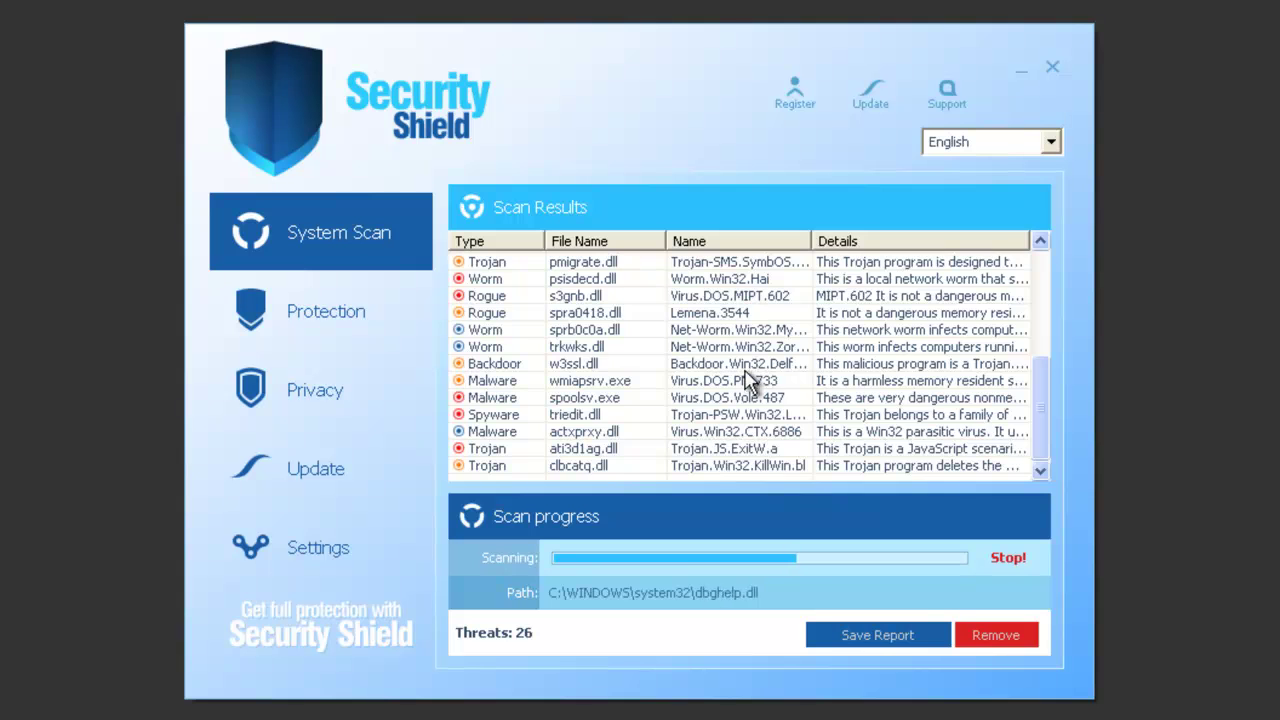
left_click(1008, 558)
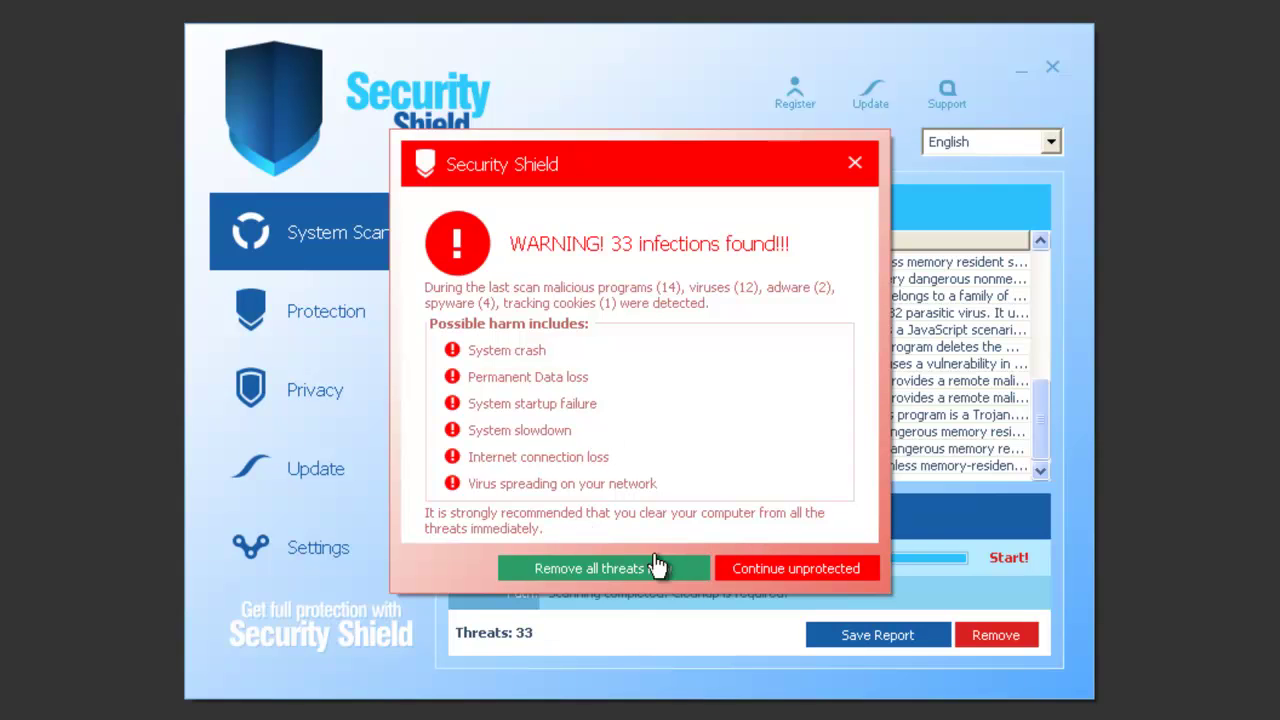
Try removing all threats and agree to activate, then refuse the $79.95 licence and continue unprotected.
left_click(588, 579)
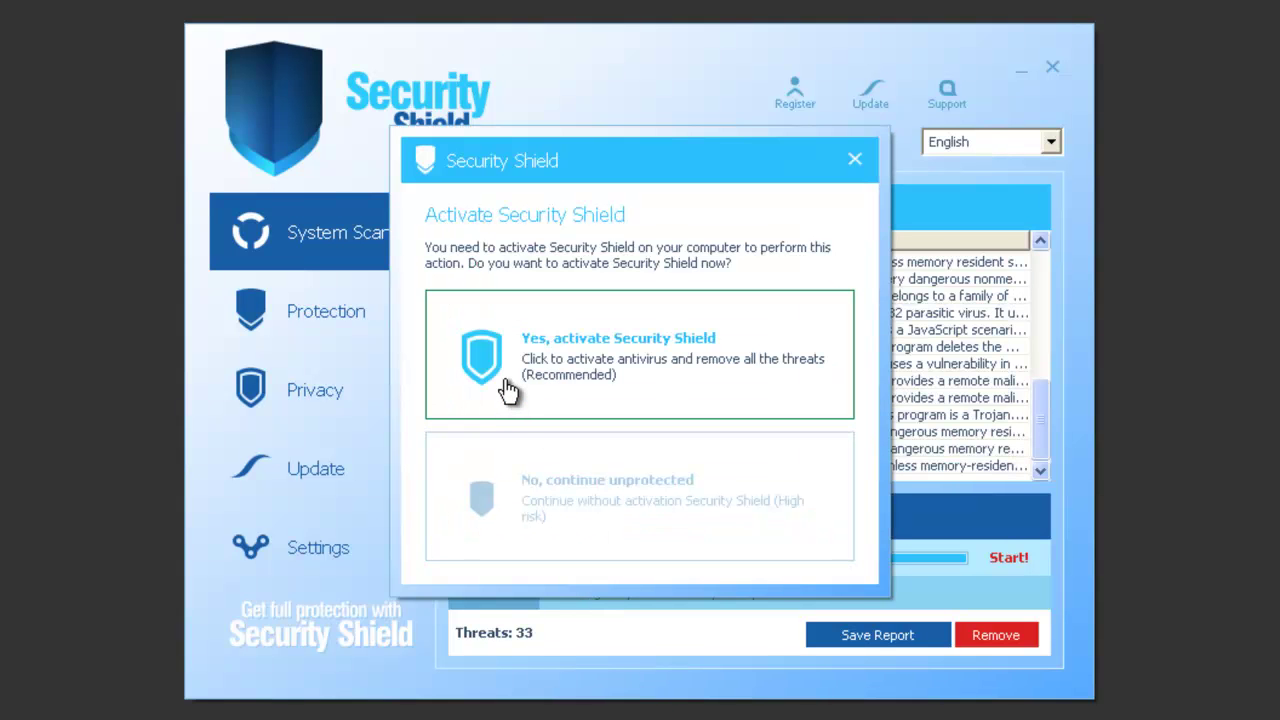
left_click(508, 388)
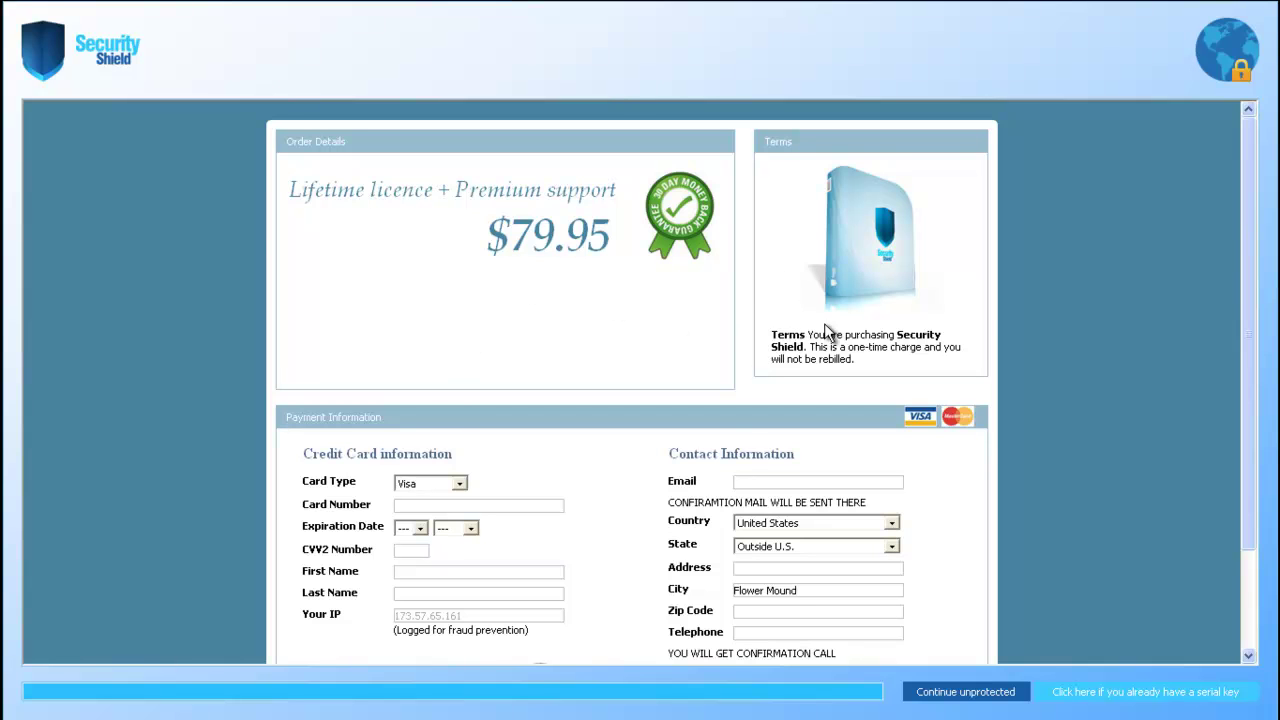
scroll(545, 562, "down", 3)
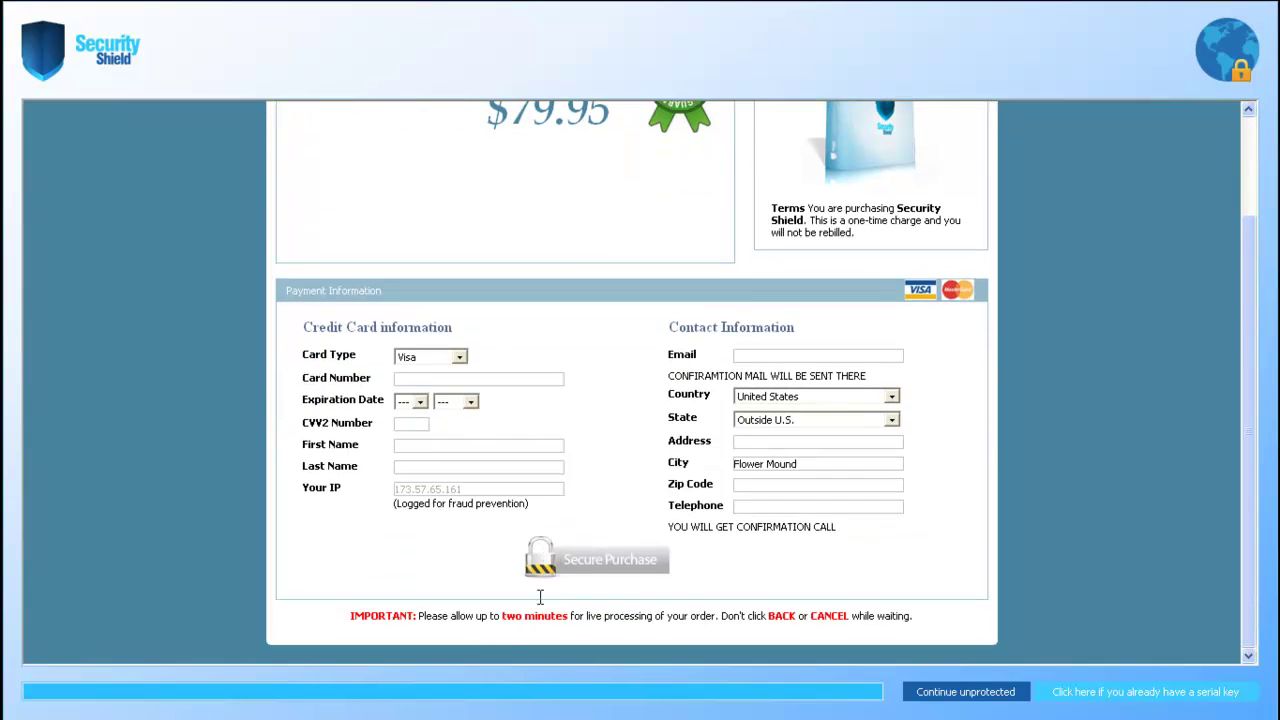
scroll(654, 529, "up", 3)
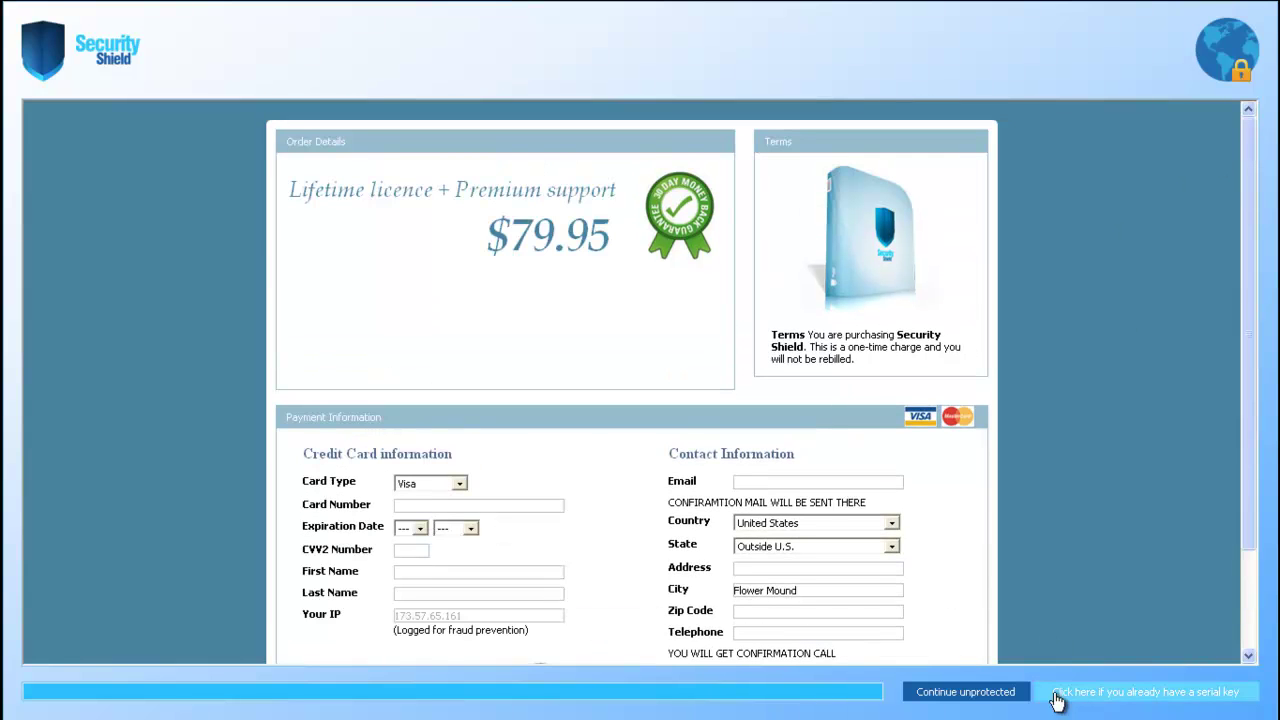
left_click(988, 703)
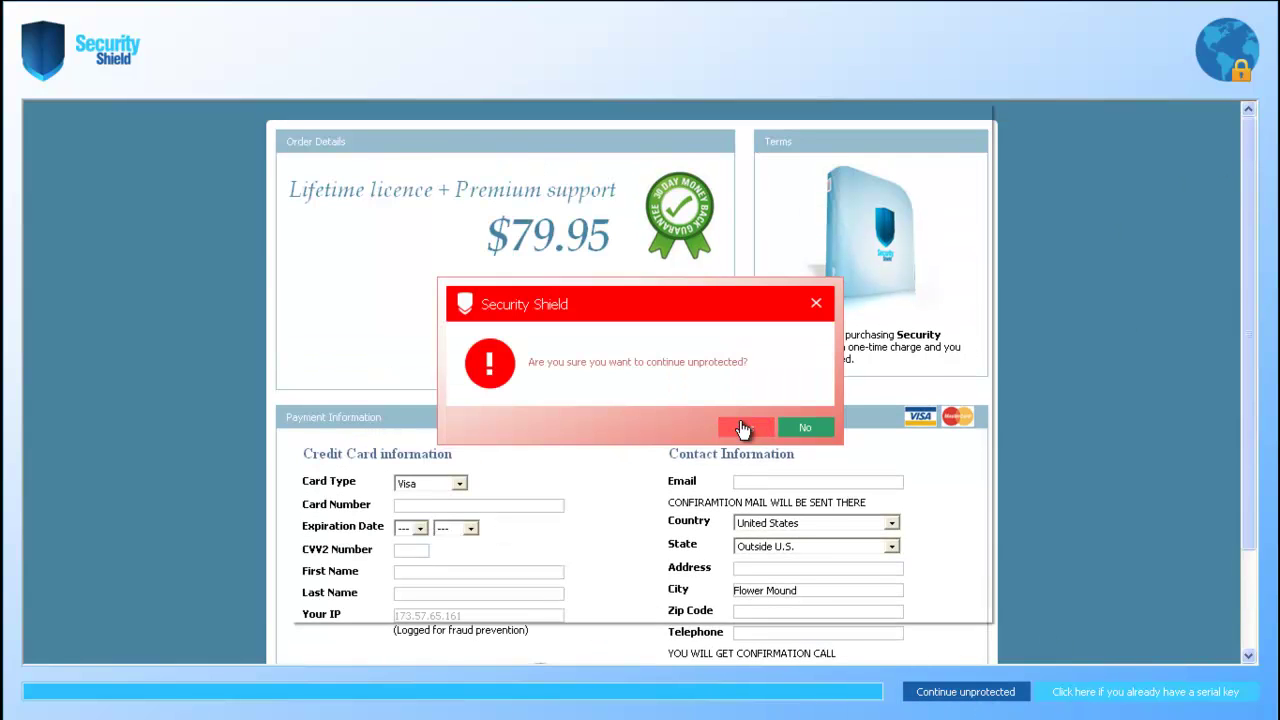
left_click(746, 428)
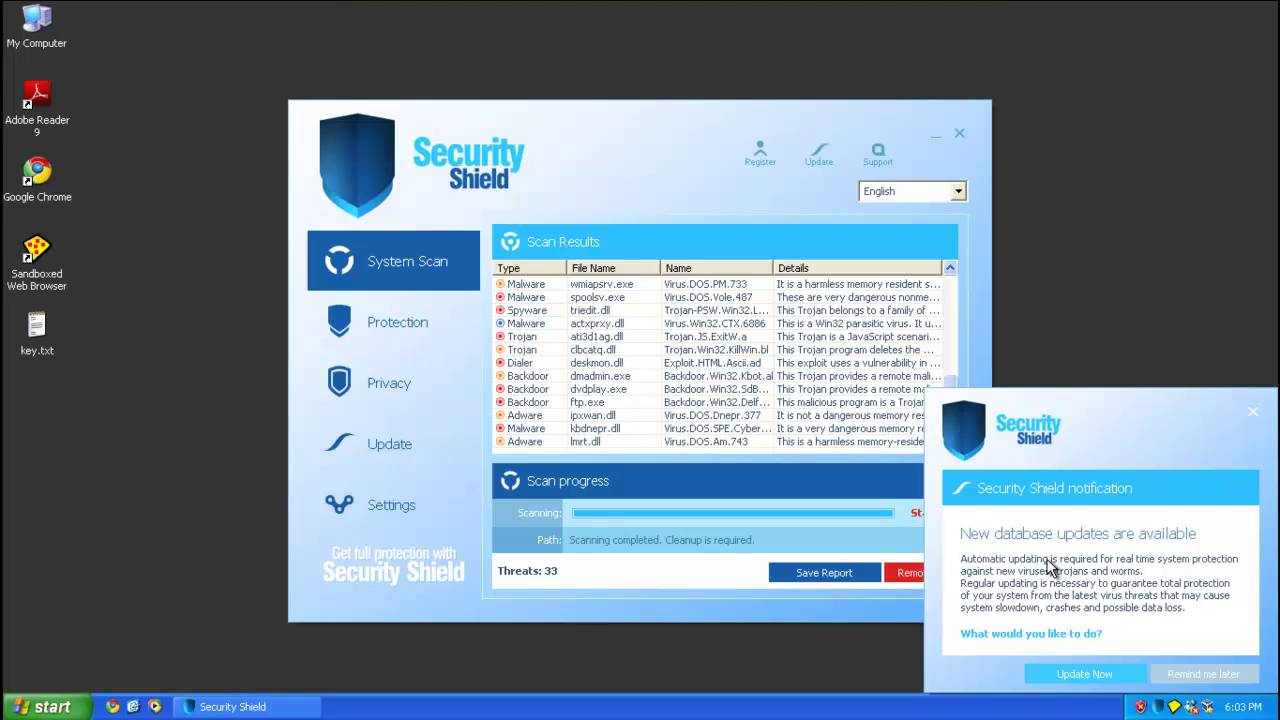
Accept the database update, then decline activation and confirm staying unprotected.
left_click(1055, 674)
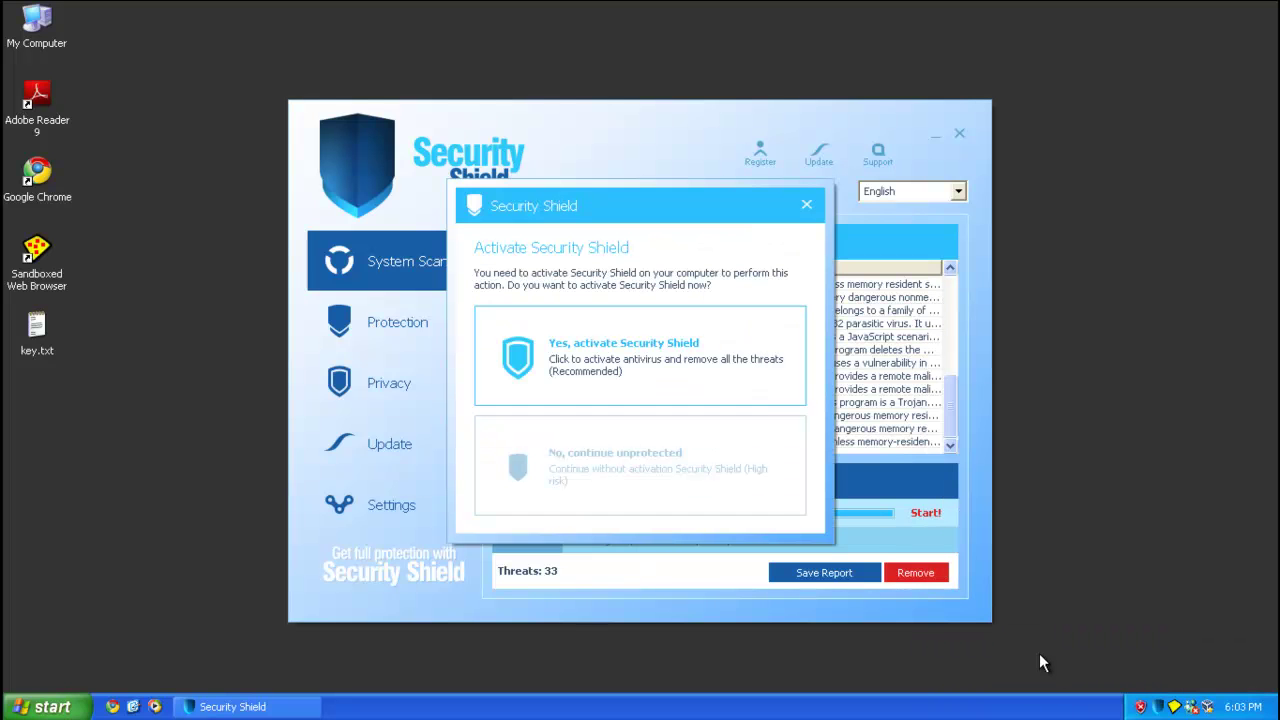
left_click(704, 465)
left_click(740, 430)
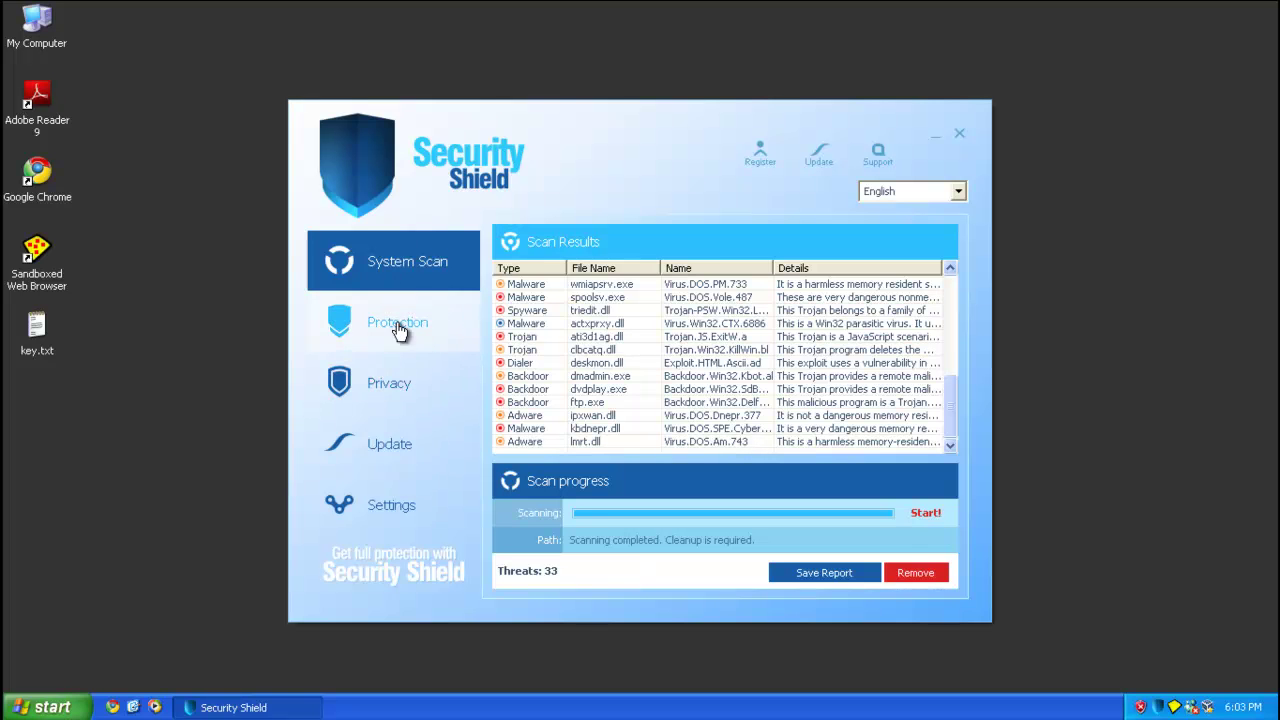
Inspect the Protection overview details, then the Privacy and automatic update status.
left_click(338, 330)
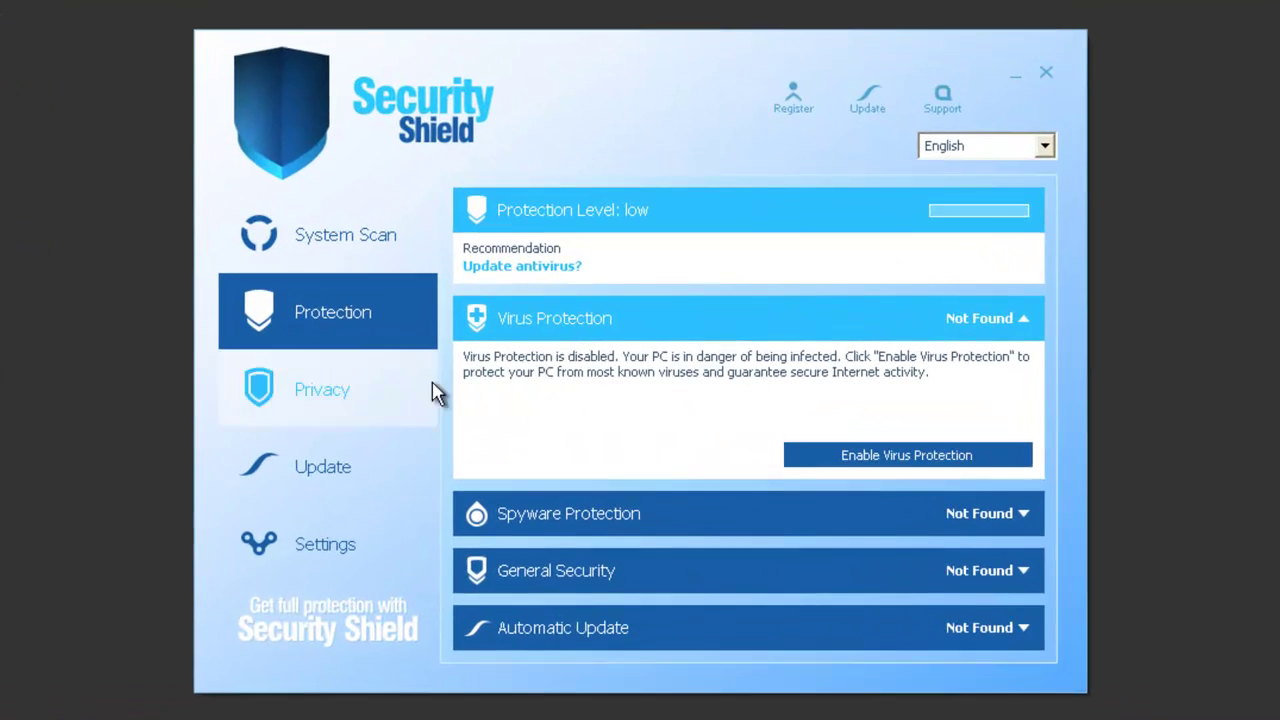
left_click(1015, 515)
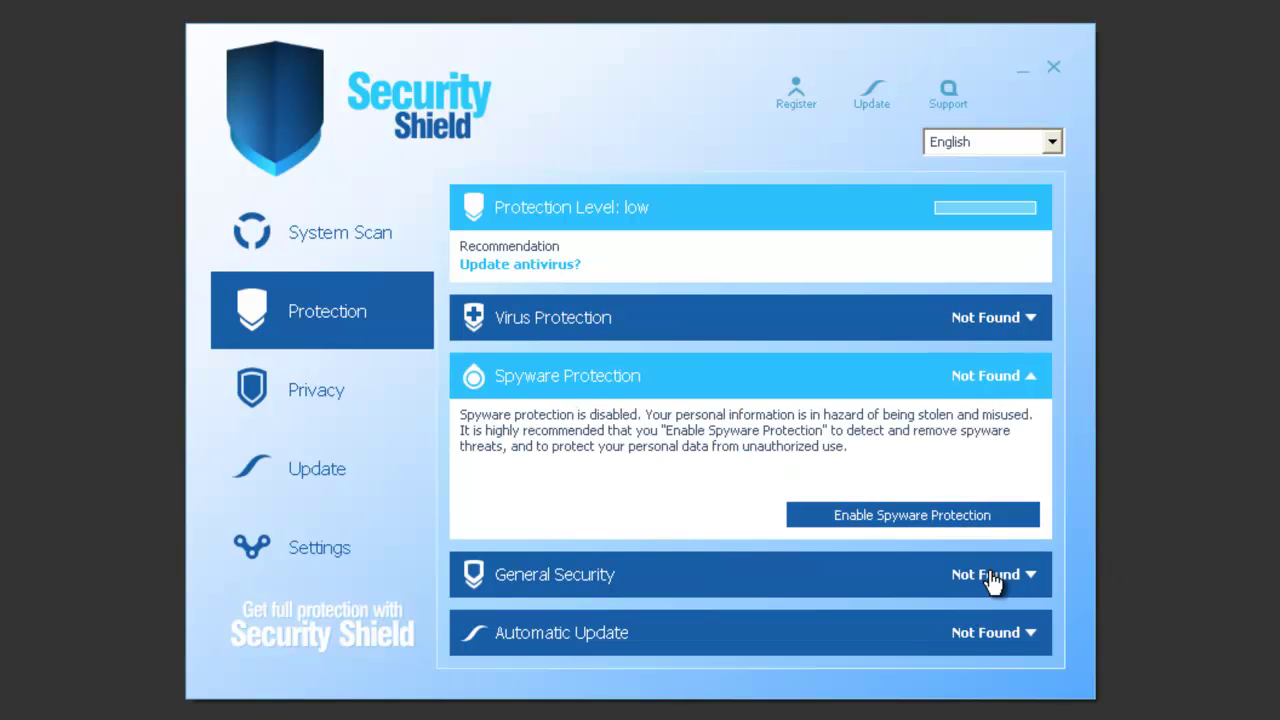
left_click(997, 574)
left_click(989, 632)
left_click(1004, 436)
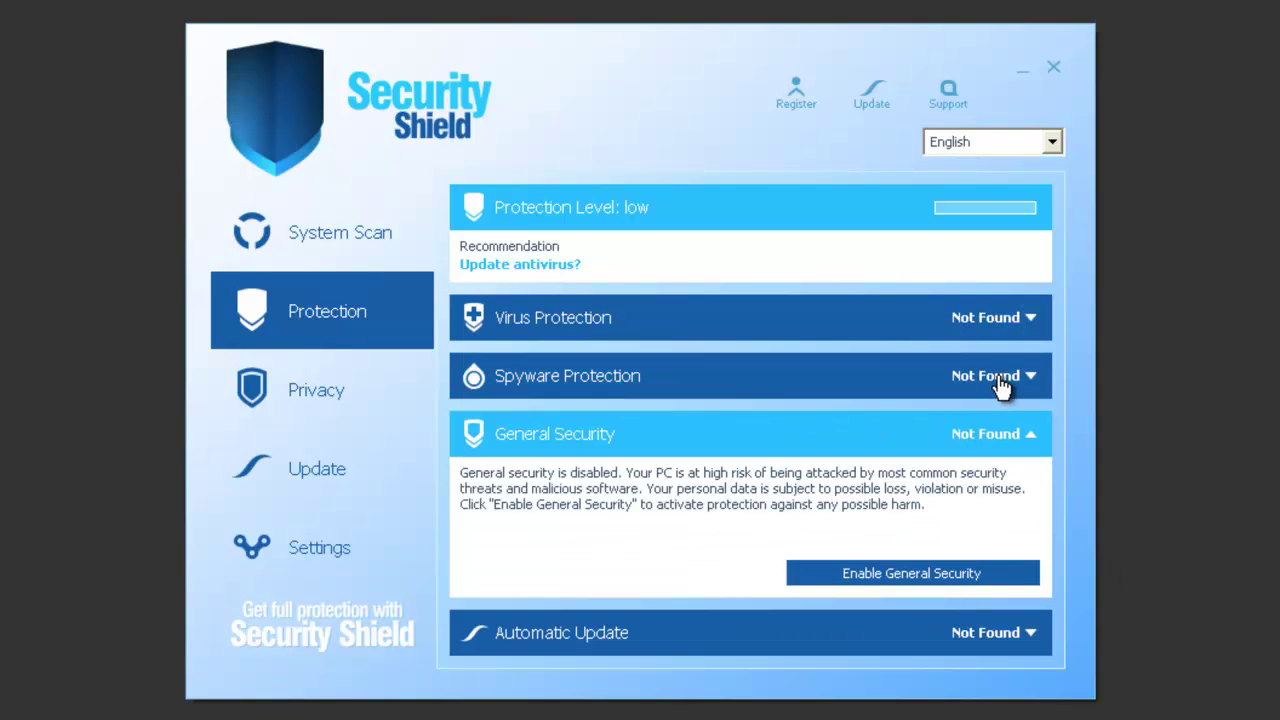
left_click(1000, 377)
left_click(1004, 324)
left_click(340, 412)
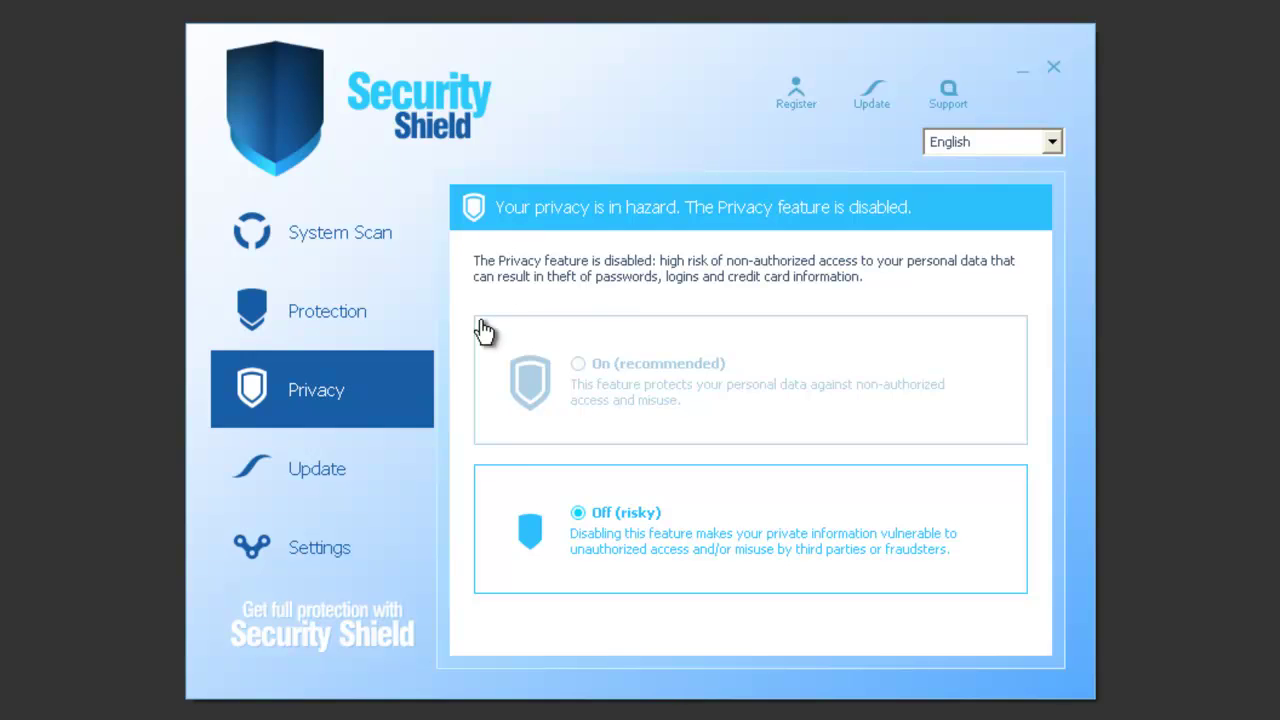
left_click(320, 465)
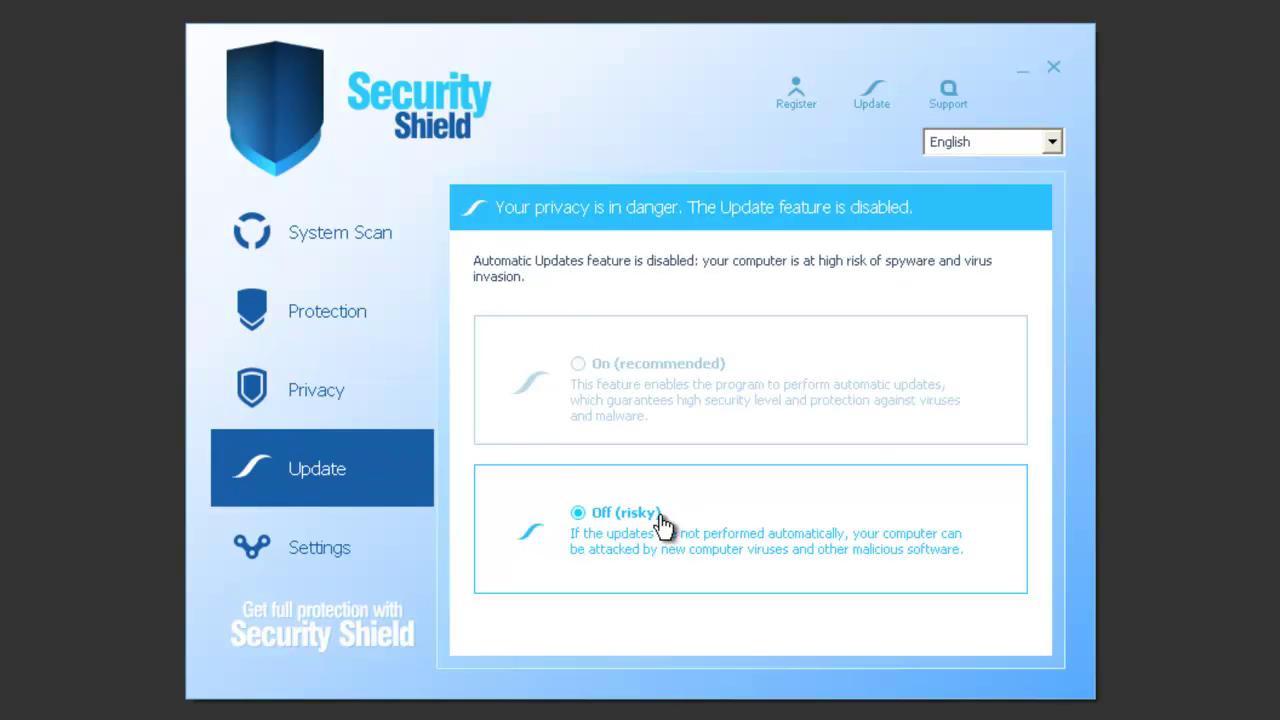
In Settings, enable antirootkit, Advanced detection and Don't close active processes, apply, and decline activation.
left_click(318, 548)
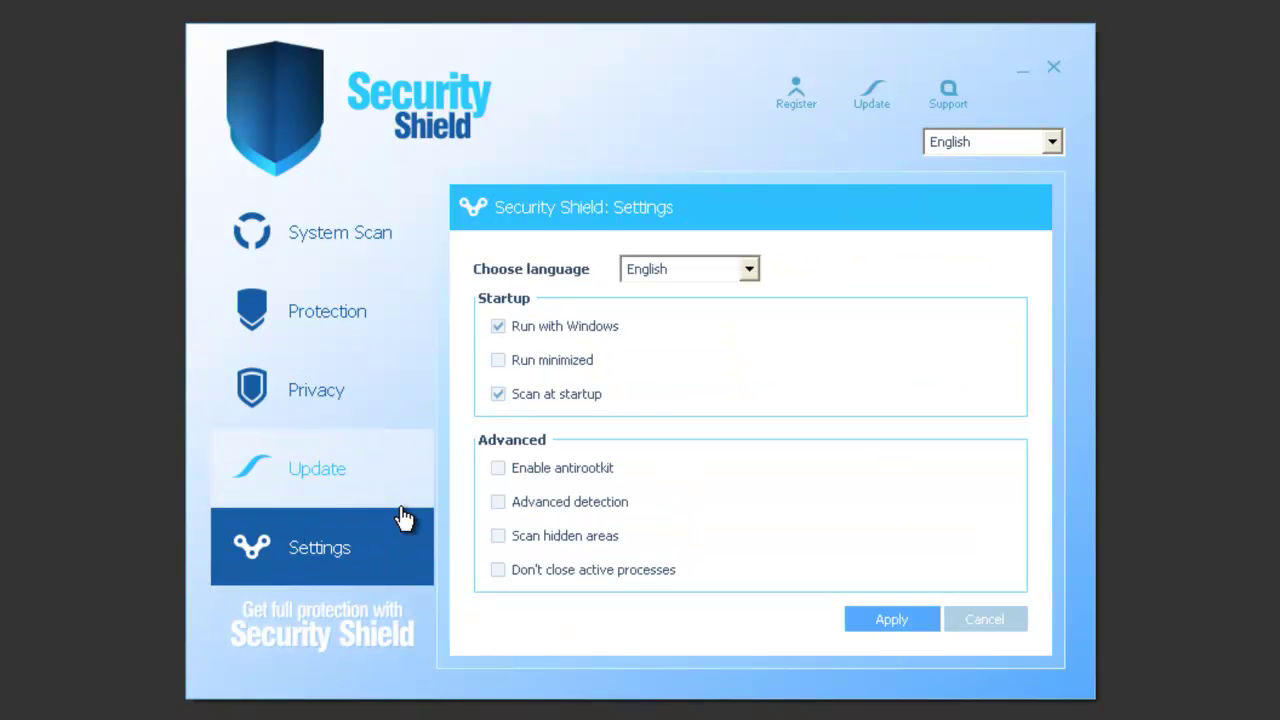
left_click(498, 468)
left_click(498, 502)
left_click(498, 570)
left_click(932, 622)
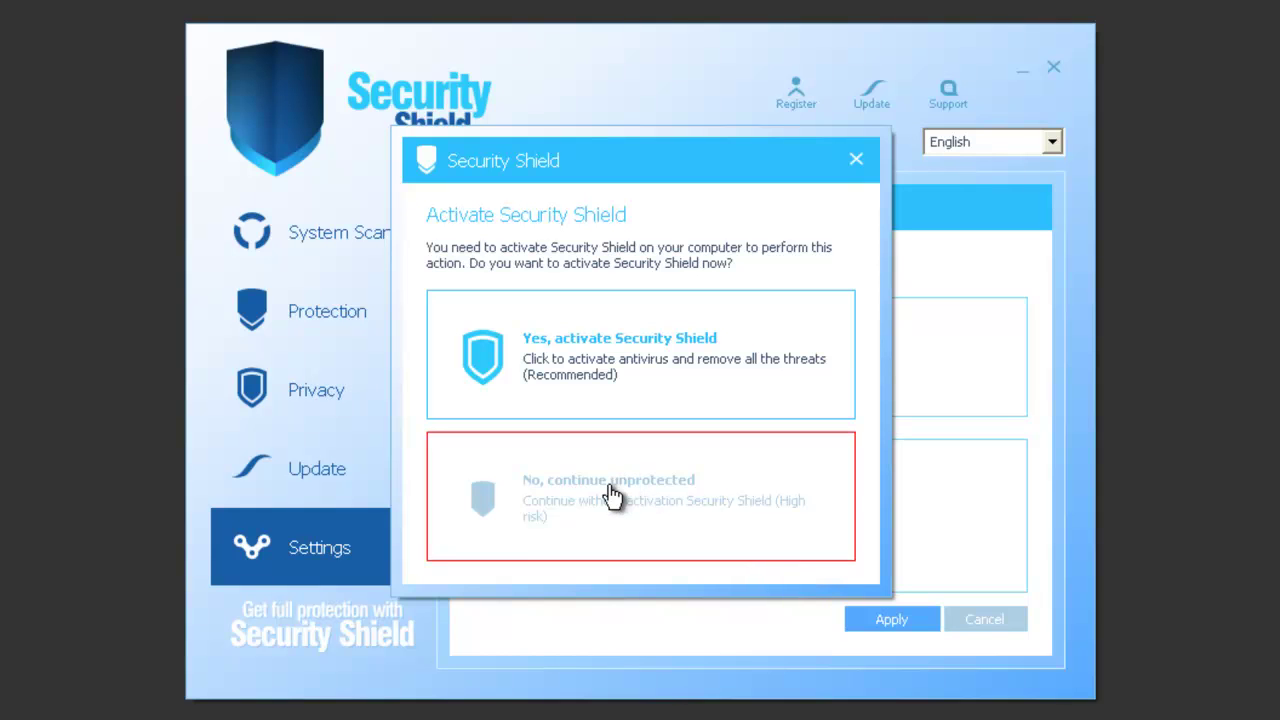
left_click(614, 528)
left_click(760, 455)
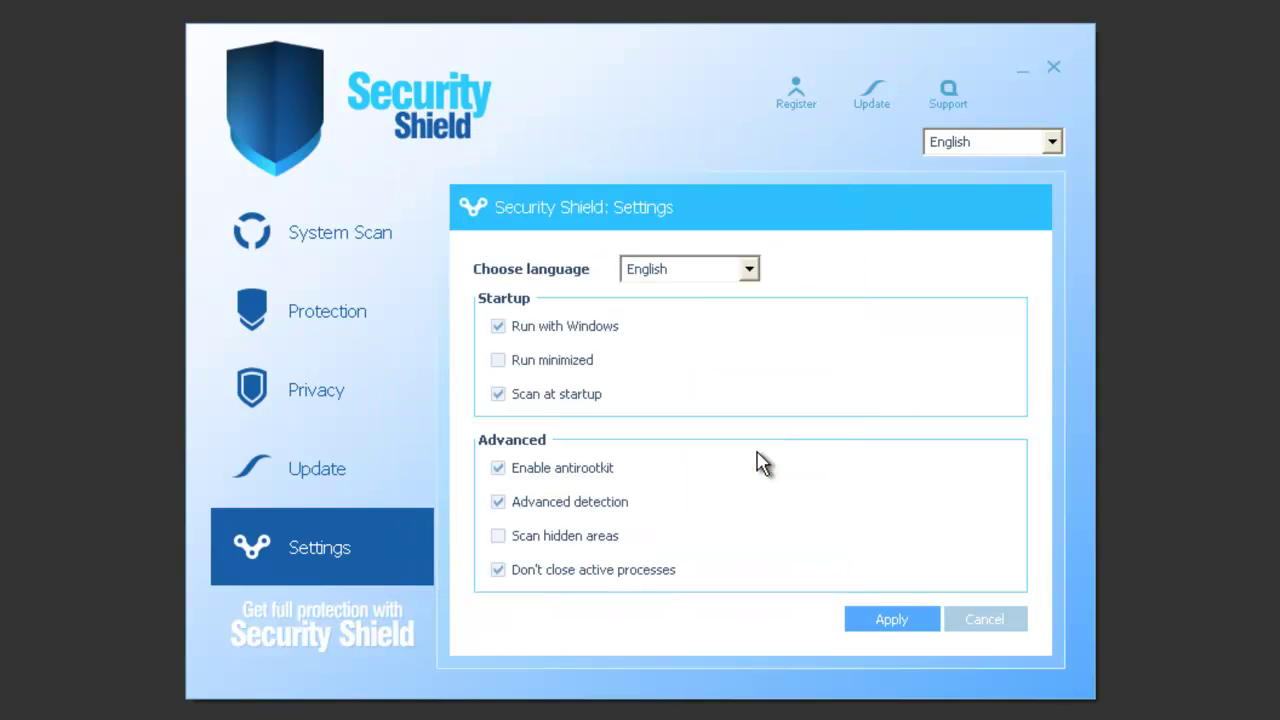
Switch the interface language to Français, then Español, then back to English.
left_click(712, 272)
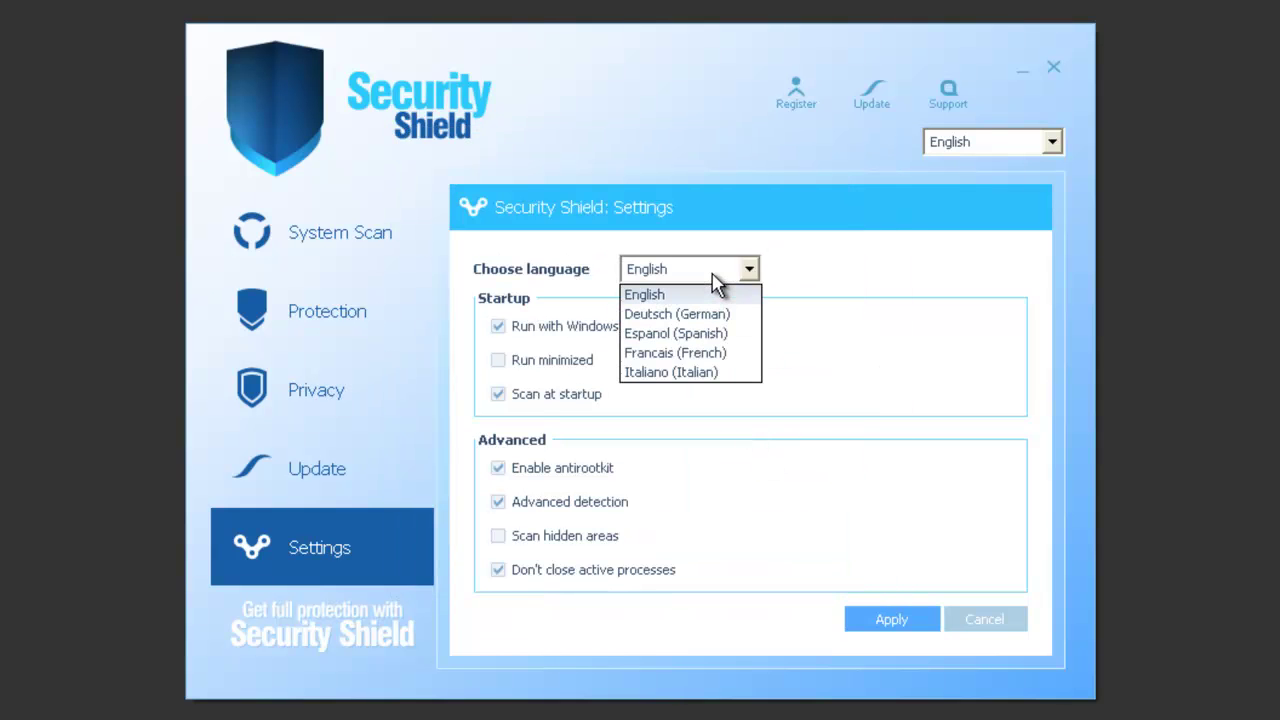
left_click(699, 353)
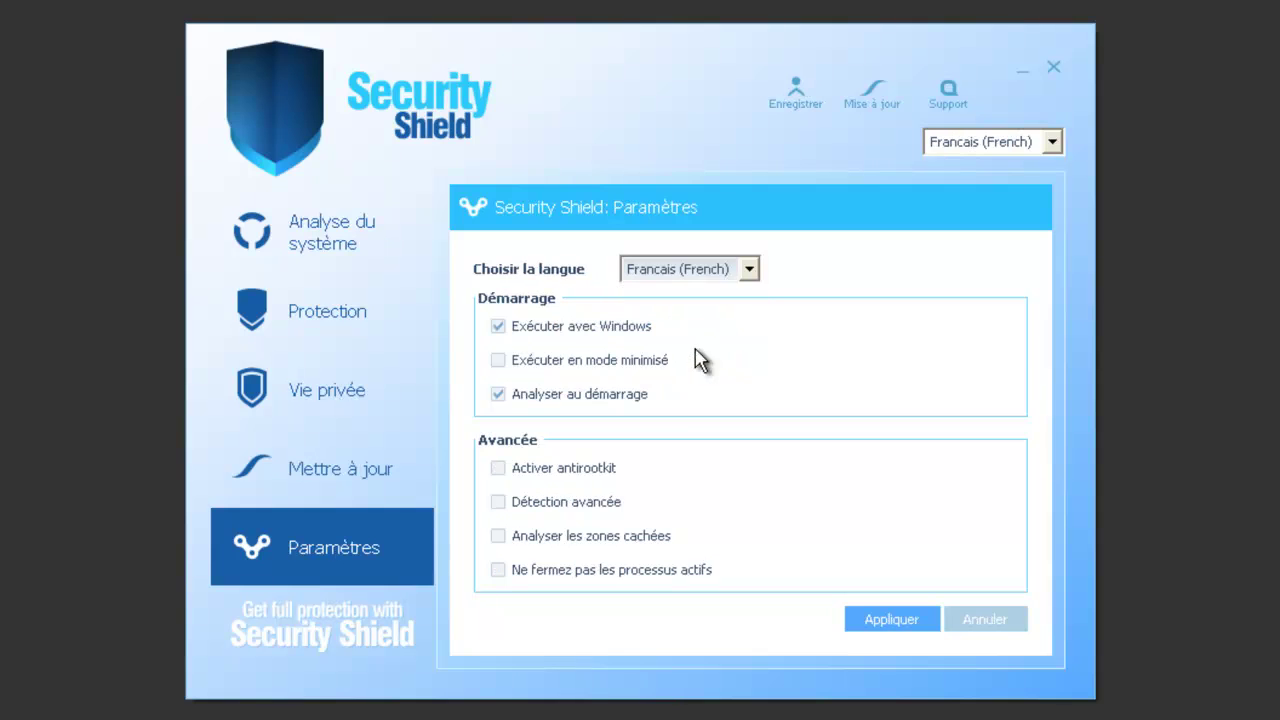
left_click(708, 274)
left_click(686, 333)
left_click(704, 270)
left_click(688, 291)
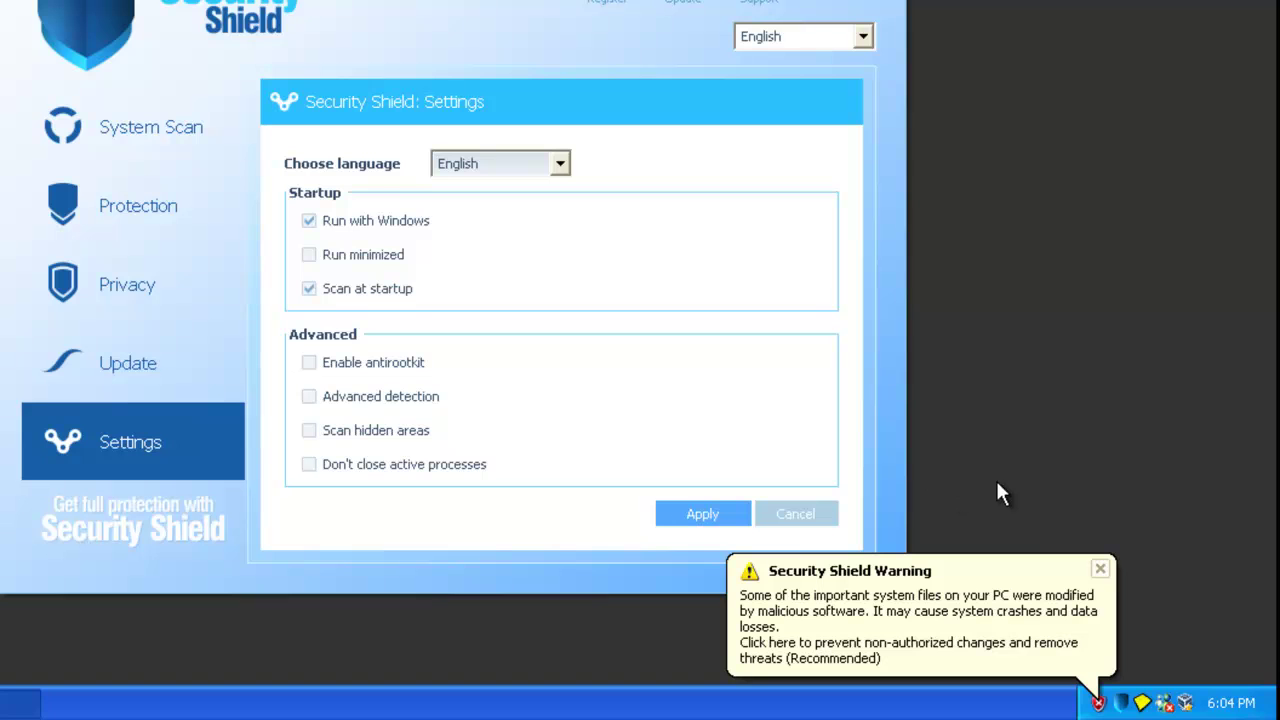
Dismiss the malicious-software warning balloon and return to the System Scan results.
left_click(1023, 606)
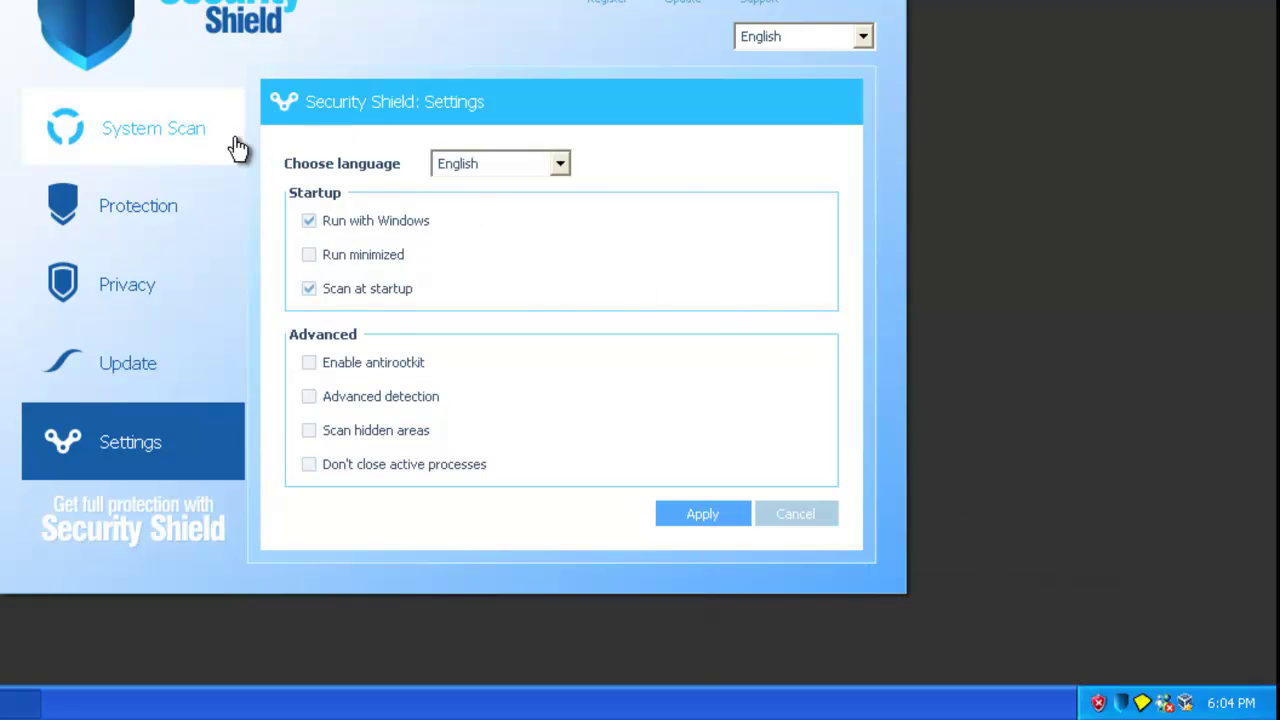
left_click(232, 146)
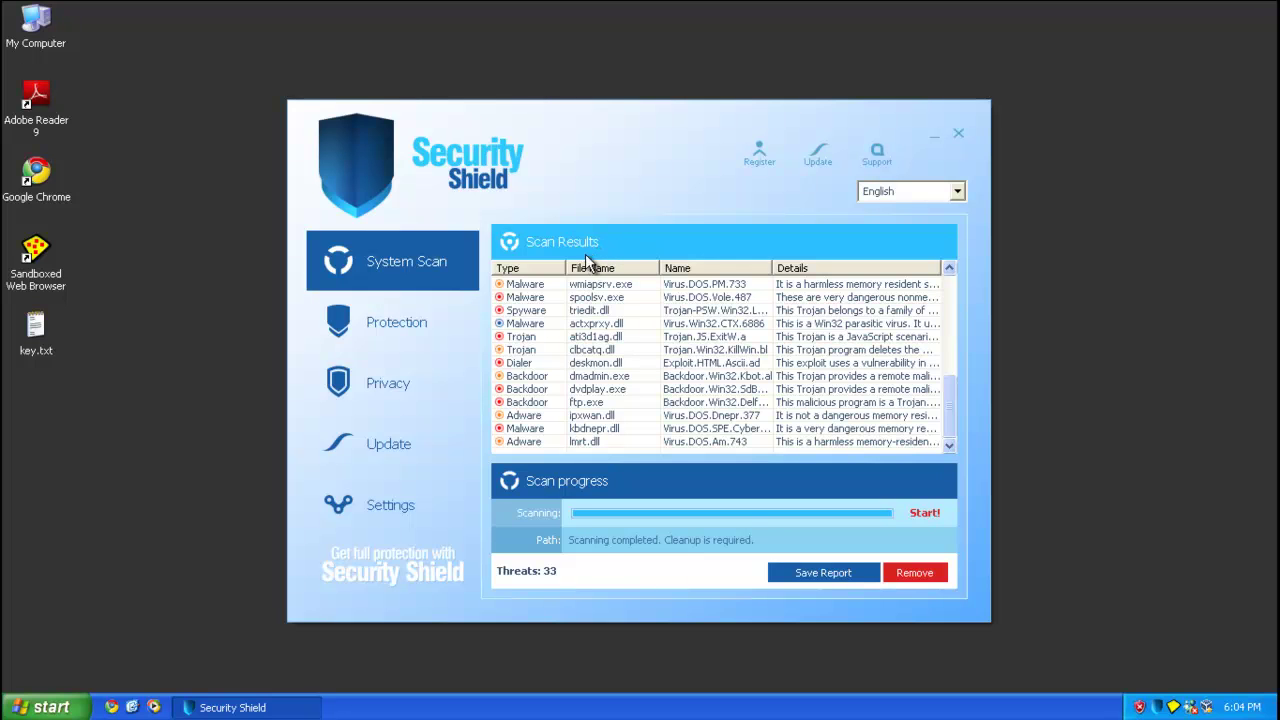
Open key.txt, then dismiss the activation prompt and confirm continuing without activation.
double_click(34, 345)
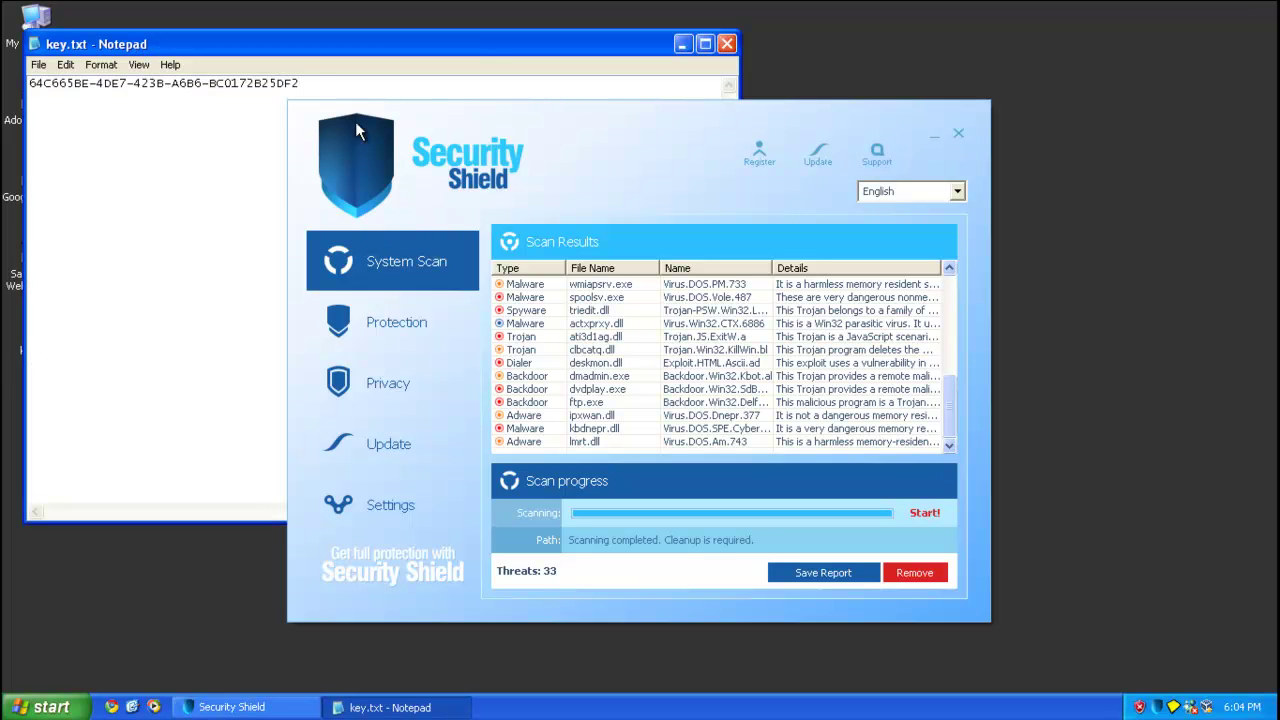
left_click(812, 158)
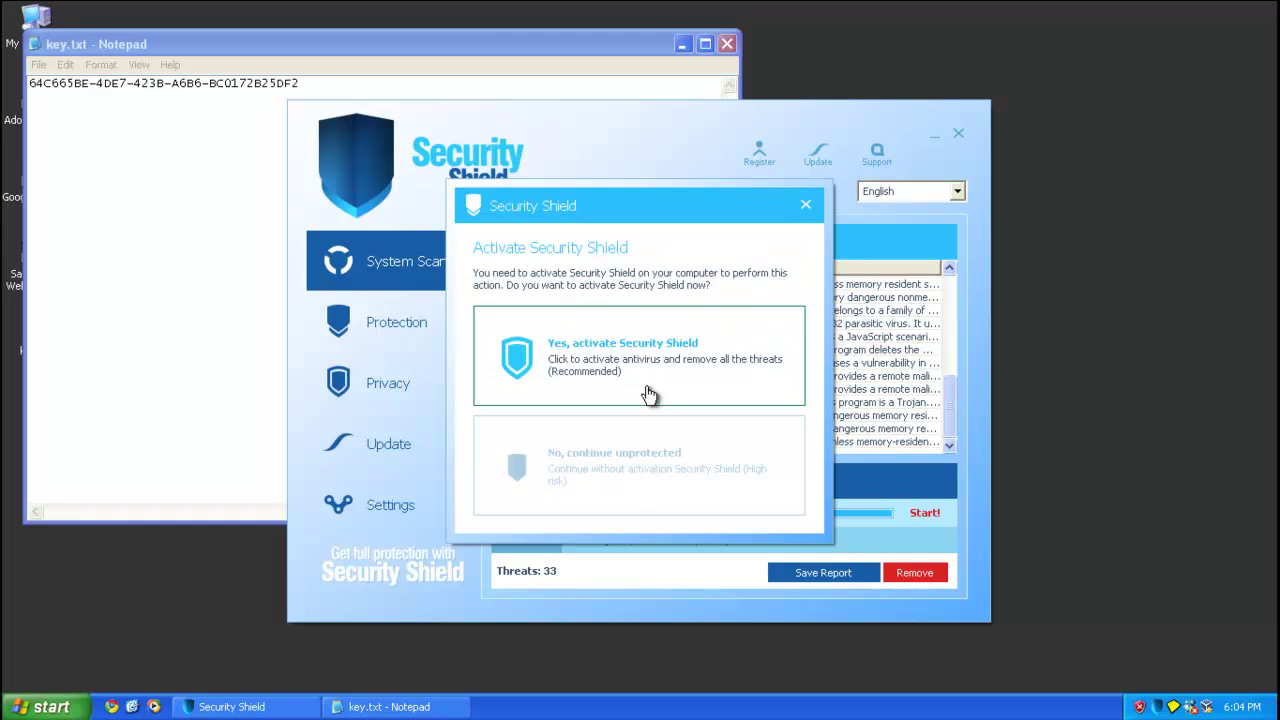
left_click(808, 208)
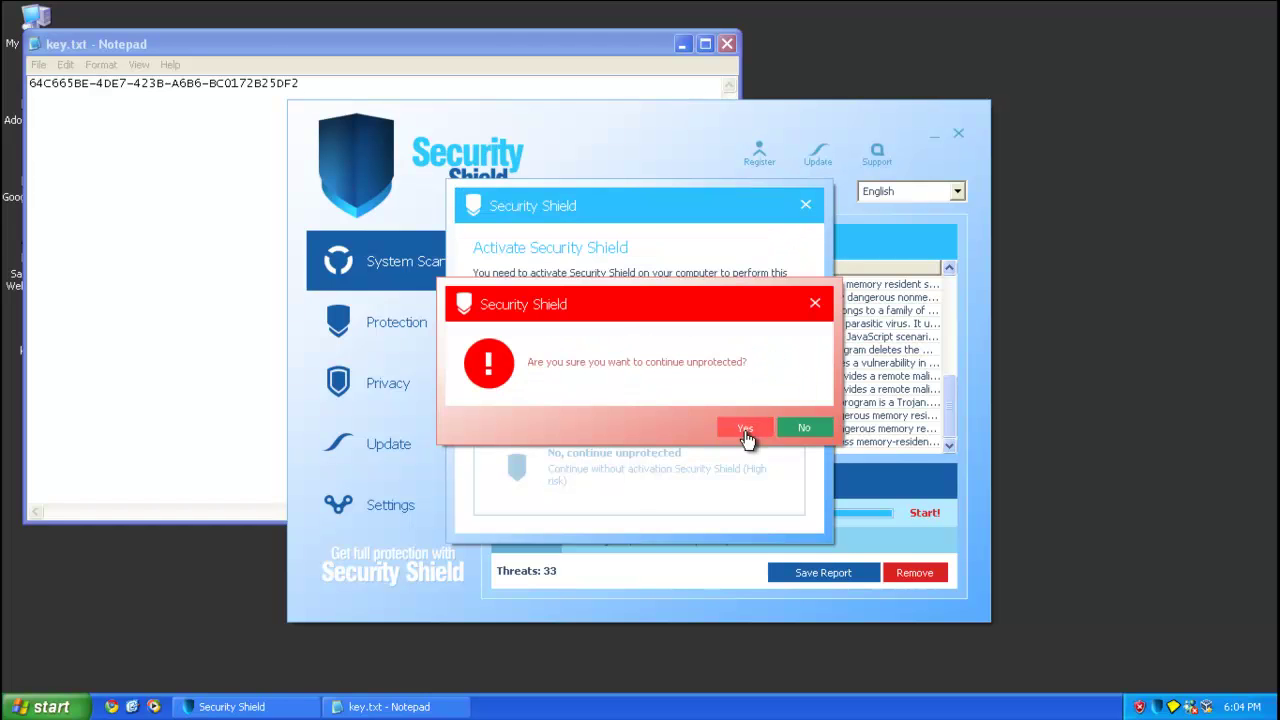
left_click(743, 427)
Register Security Shield using the licence key from key.txt.
left_click(766, 155)
type("KLJKLLKL")
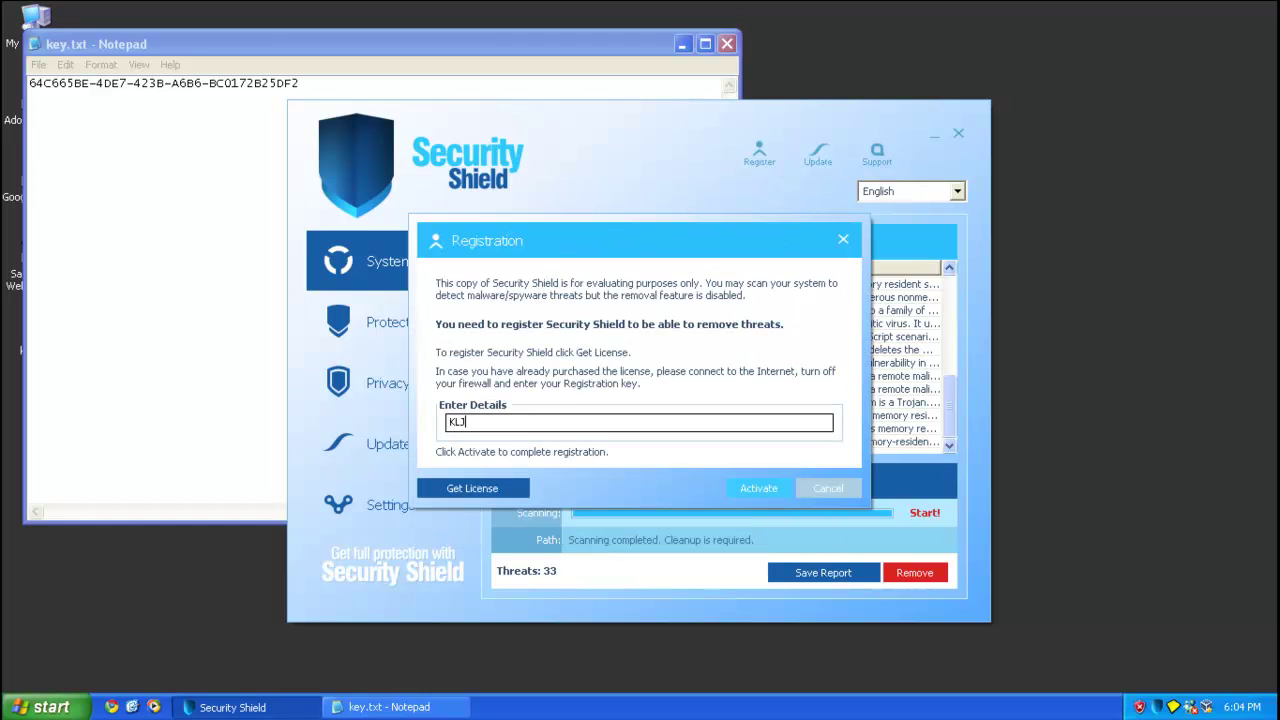
left_click(797, 490)
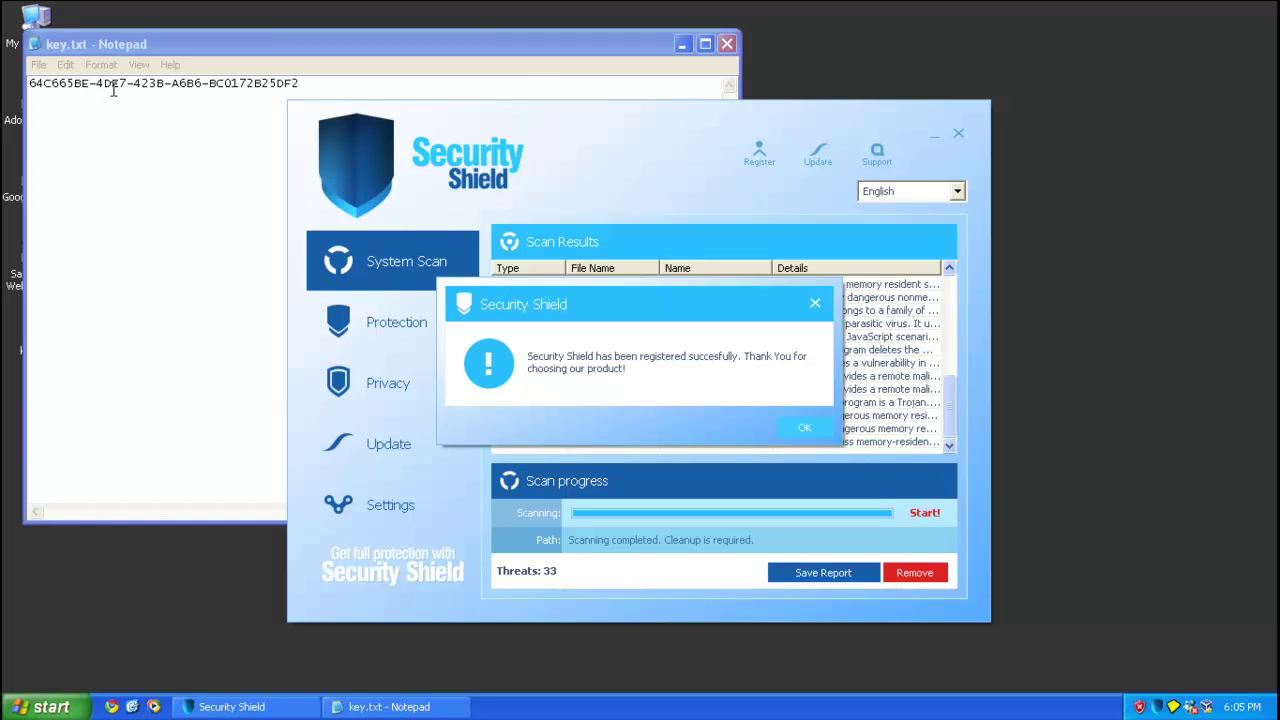
left_click(240, 86)
left_click(105, 144)
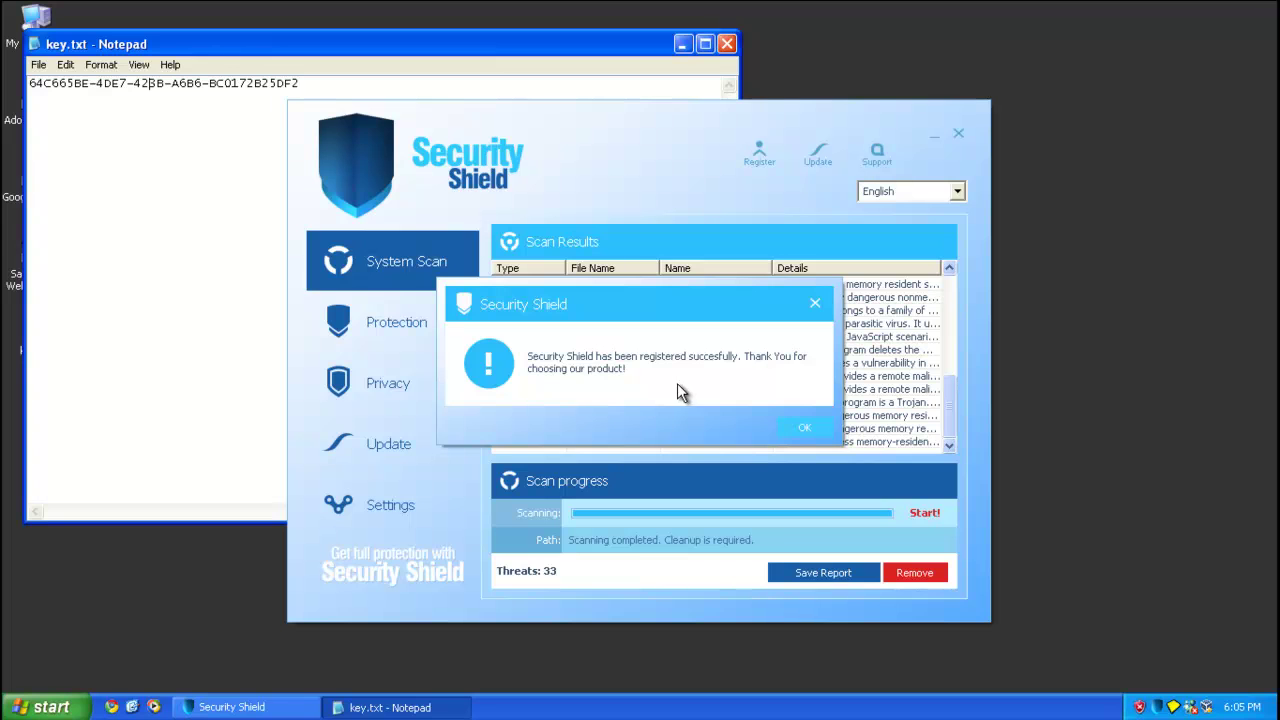
Acknowledge the registration success message, then close key.txt and the Security Shield window.
left_click(788, 430)
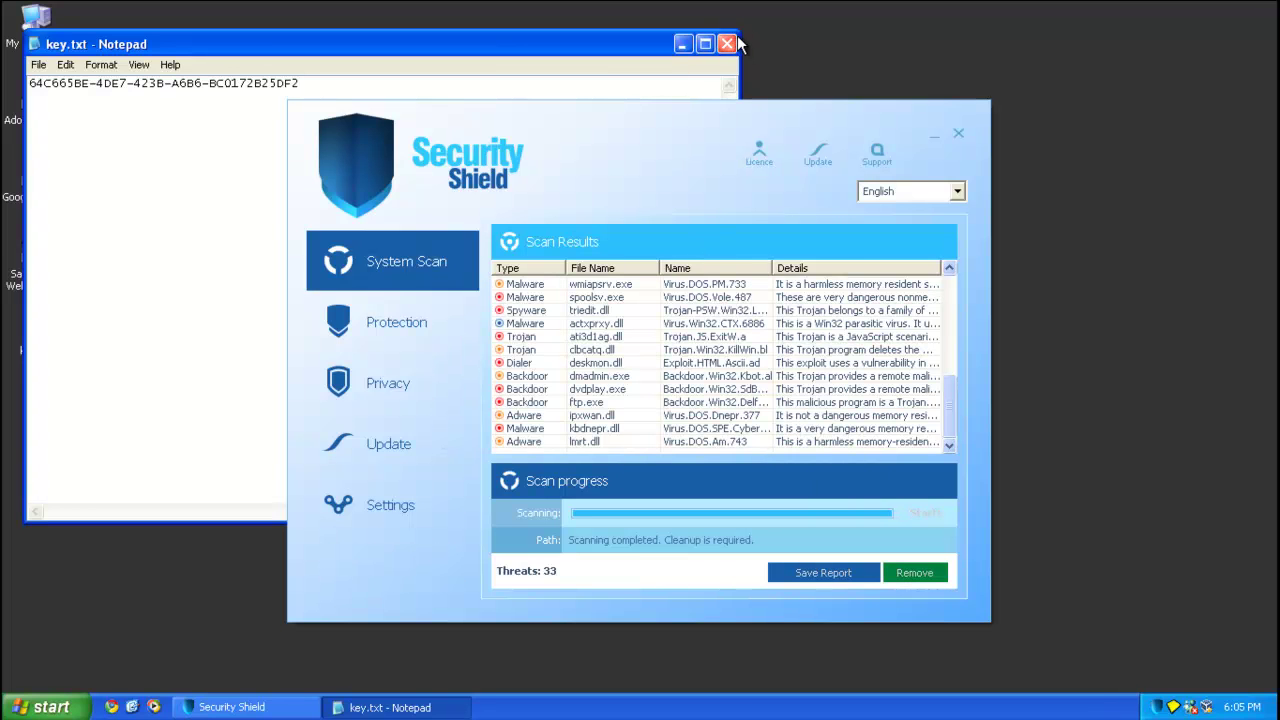
left_click(727, 44)
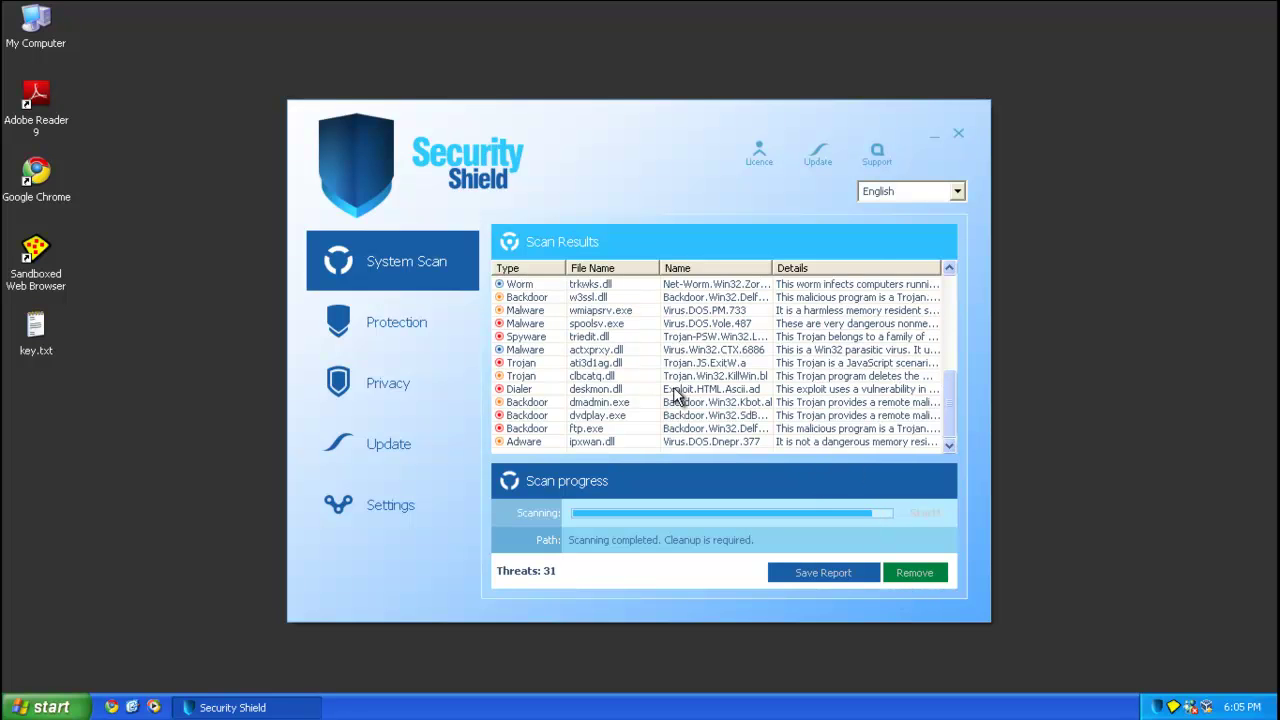
left_click(961, 143)
Check the processes in Task Manager sorted by image name, then download mbam-setup.exe in Chrome.
right_click(443, 707)
left_click(492, 662)
left_click(74, 107)
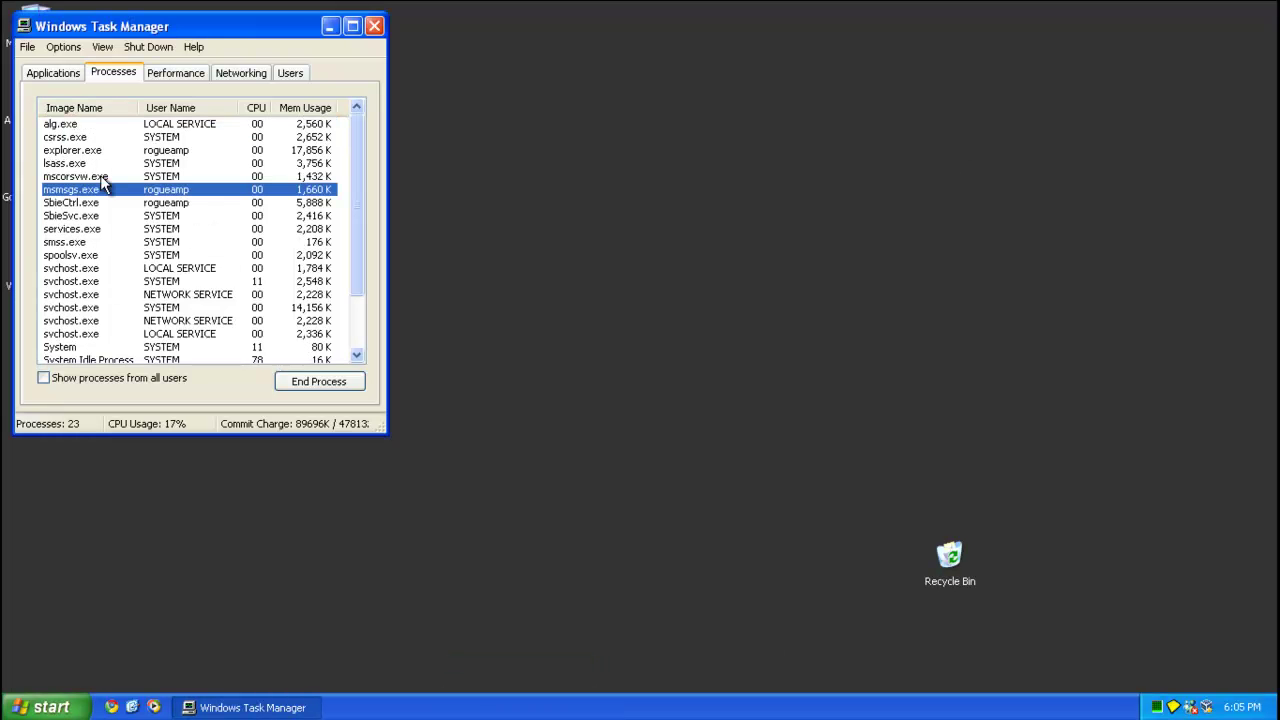
left_click_drag(379, 424, 330, 572)
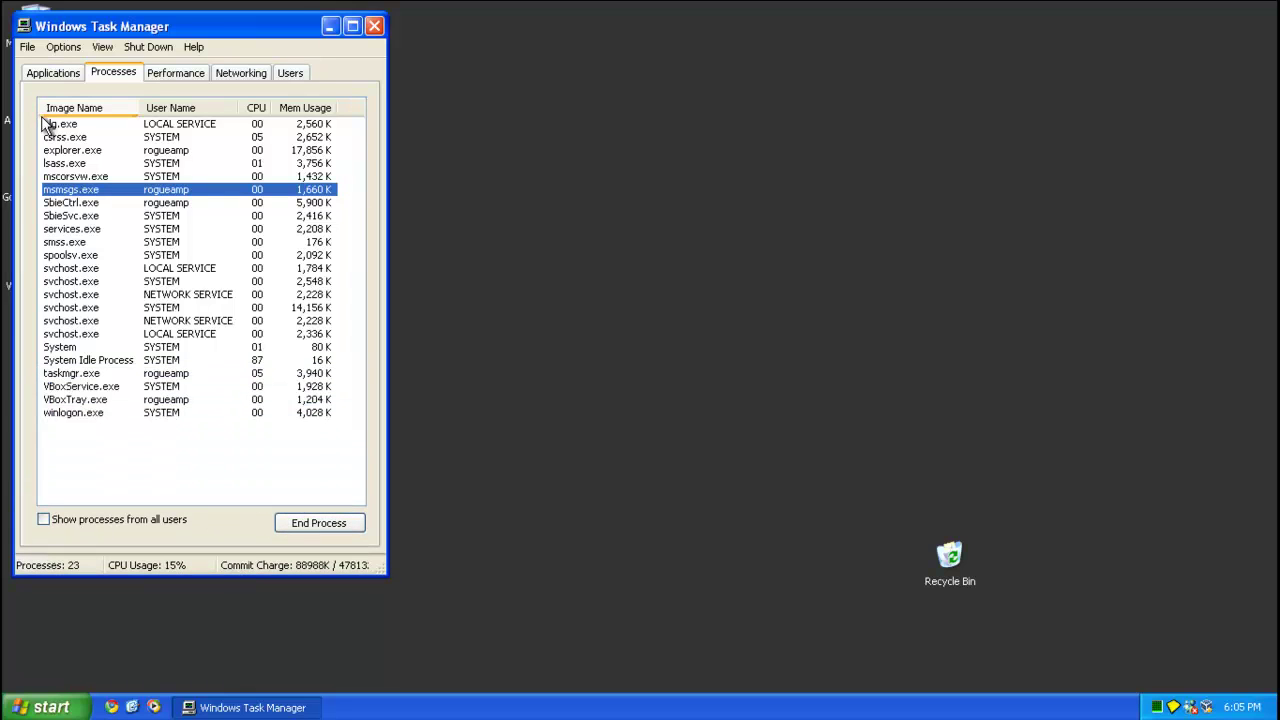
left_click(375, 26)
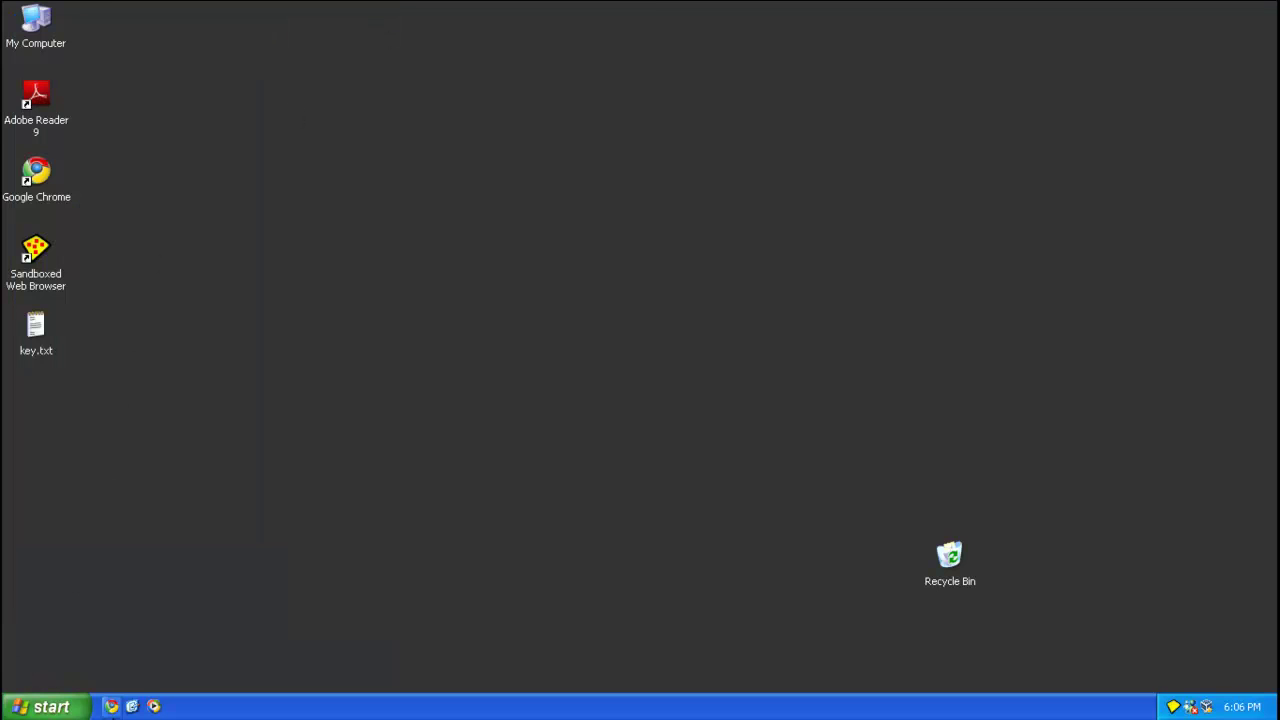
left_click(111, 706)
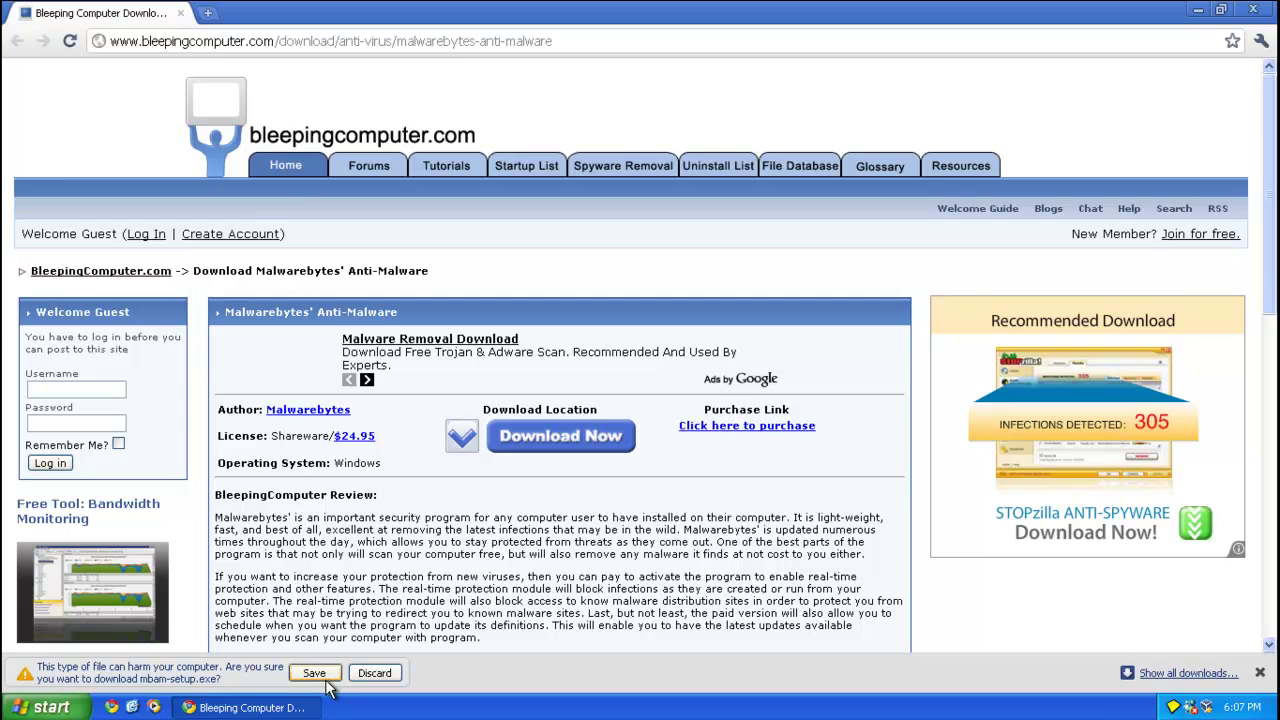
left_click(313, 673)
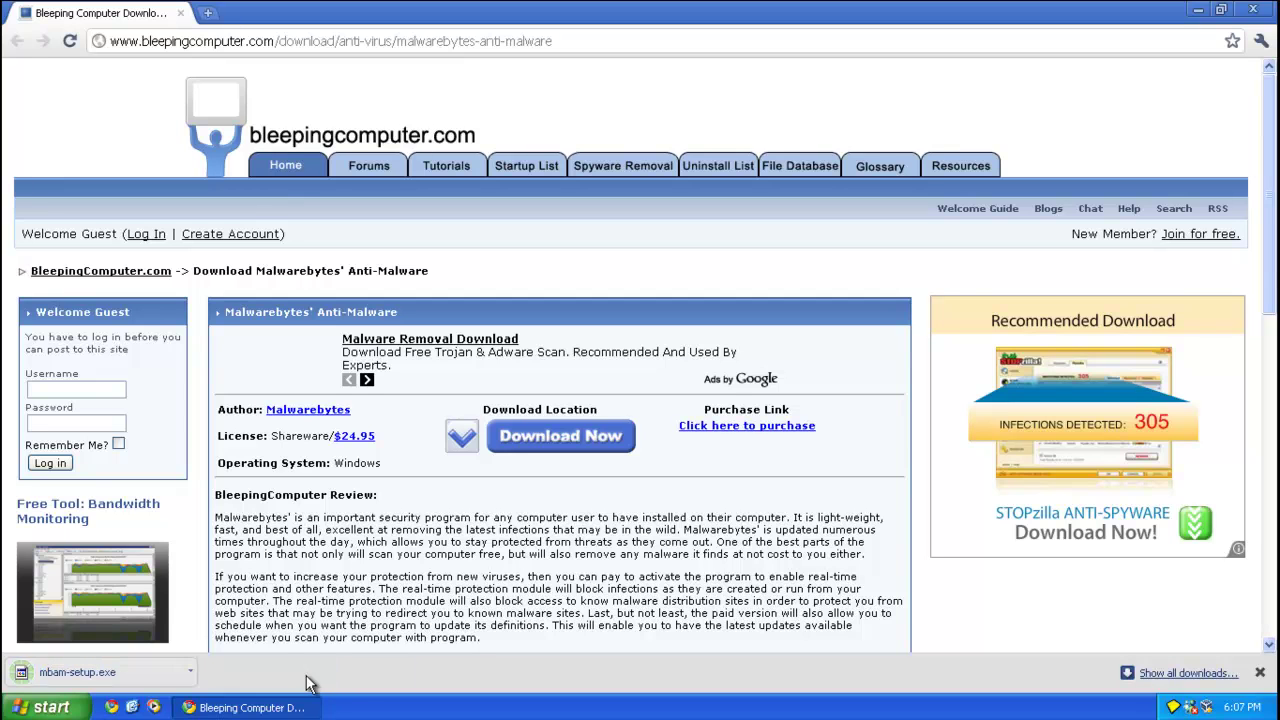
Close the browser and launch the mbam-setup installer in the default language.
left_click(1273, 8)
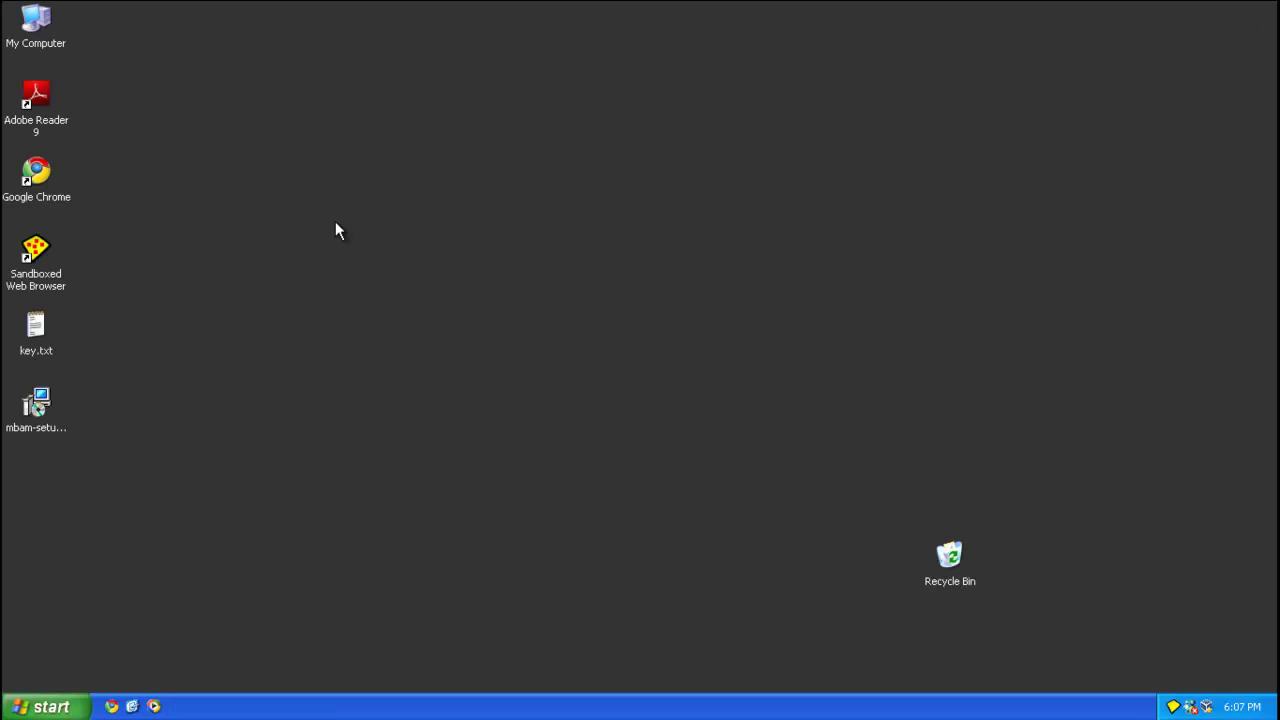
double_click(50, 405)
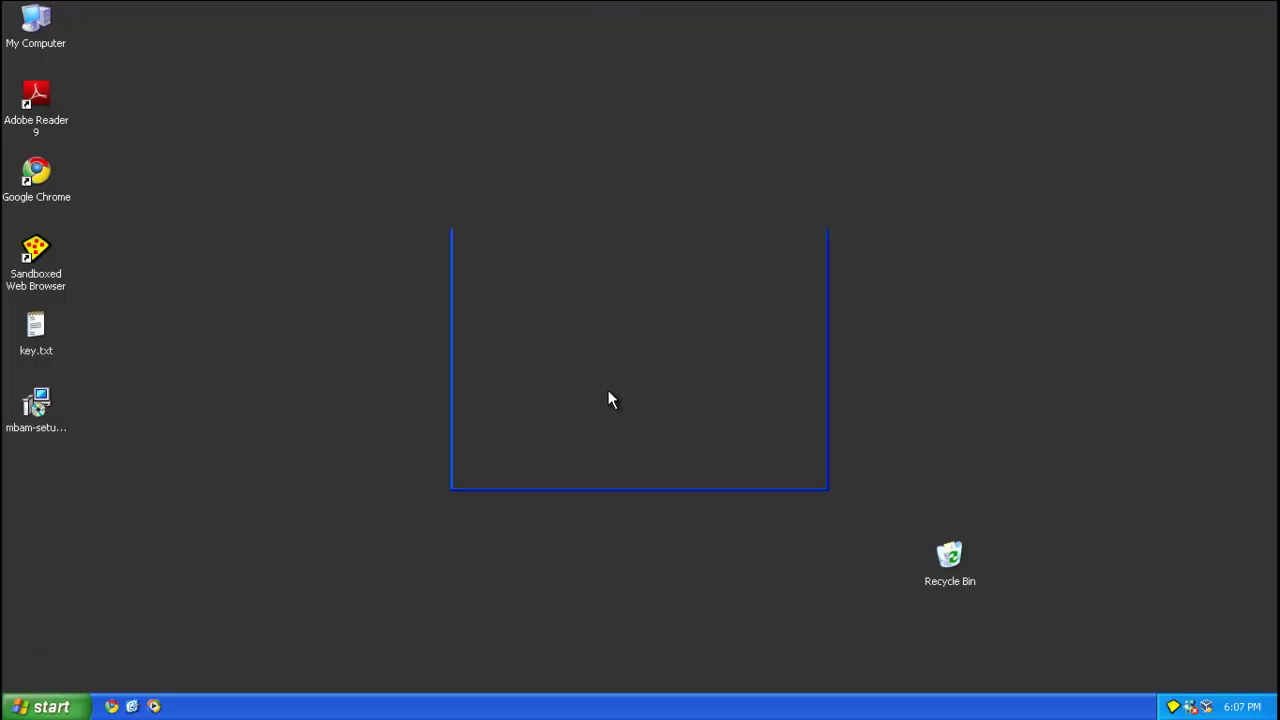
left_click(702, 371)
left_click(666, 398)
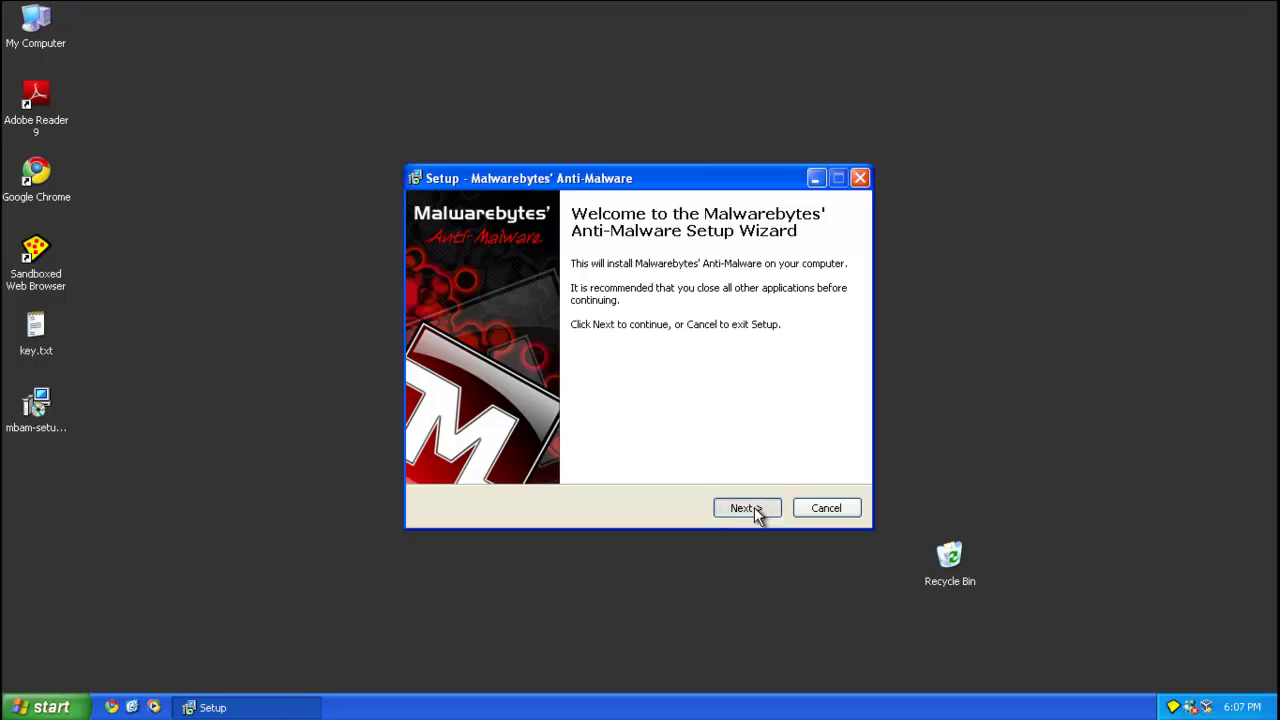
Accept the licence and install Malwarebytes' Anti-Malware with the default location, folder and tasks.
left_click(755, 507)
left_click(612, 453)
left_click(751, 506)
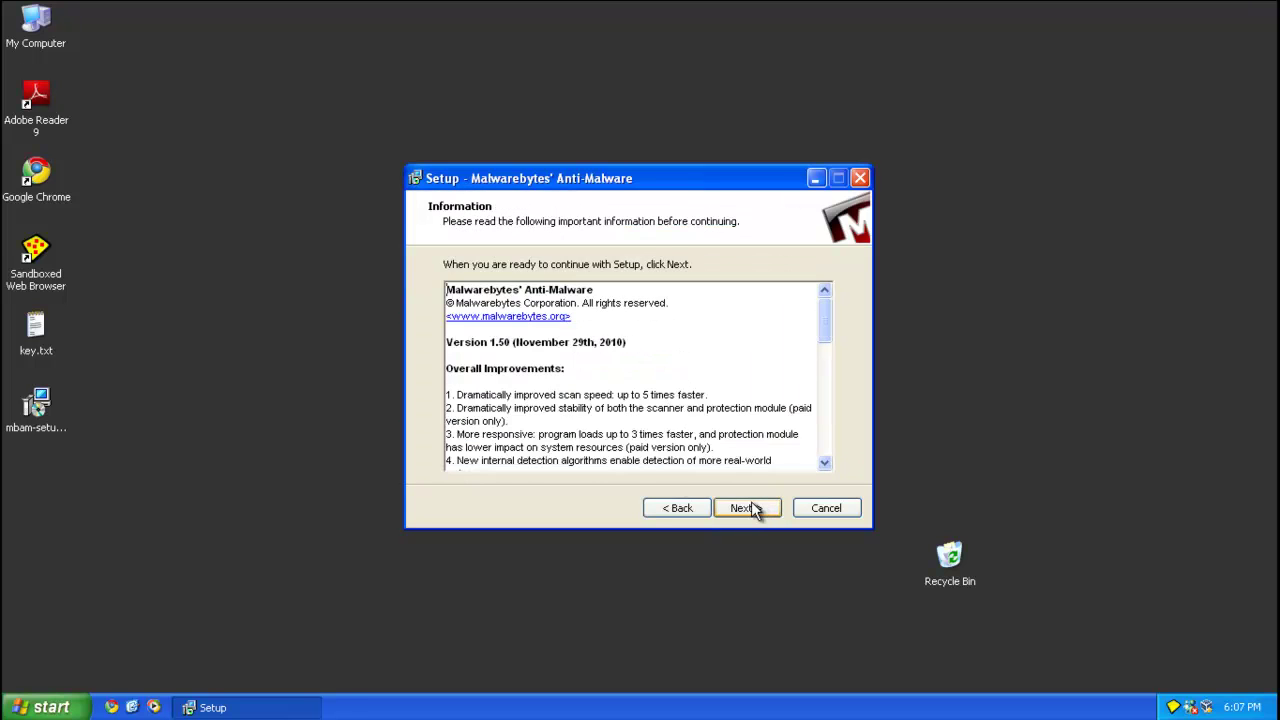
left_click(750, 508)
left_click(750, 508)
left_click(750, 508)
left_click(750, 508)
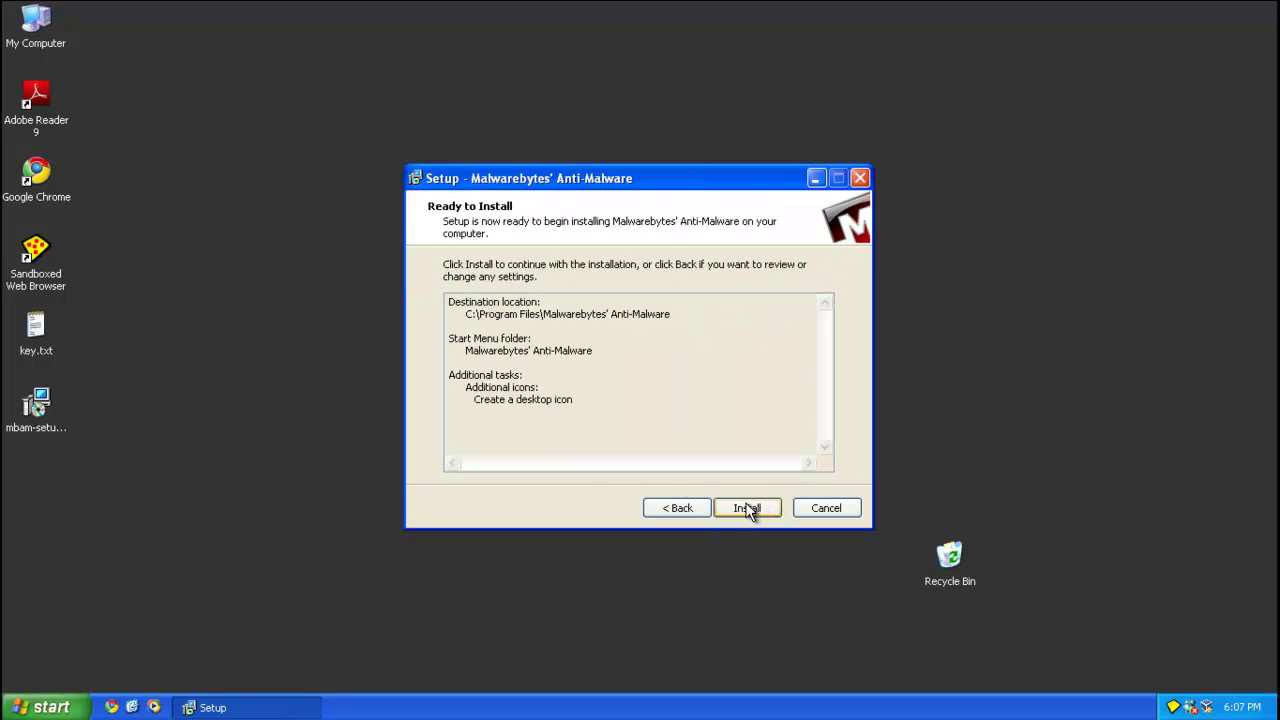
left_click(748, 508)
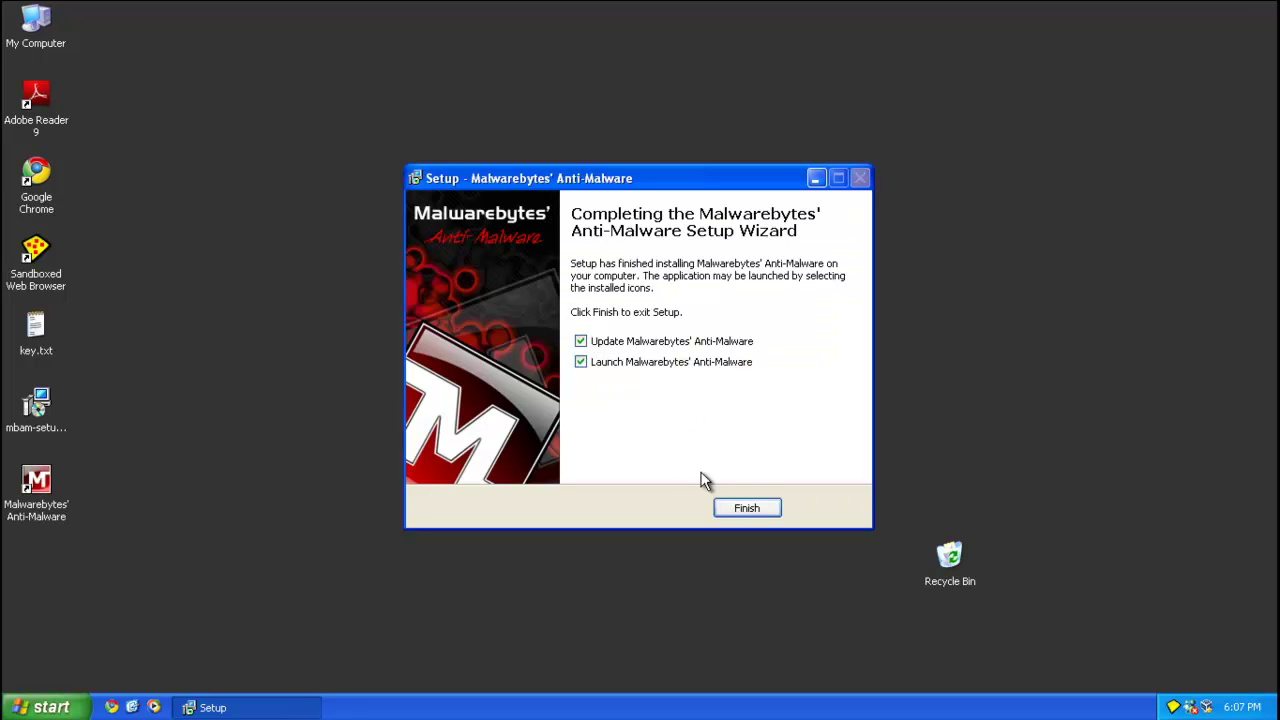
Finish setup, confirm database version 5283 is current, and return to the Scanner page.
left_click(733, 511)
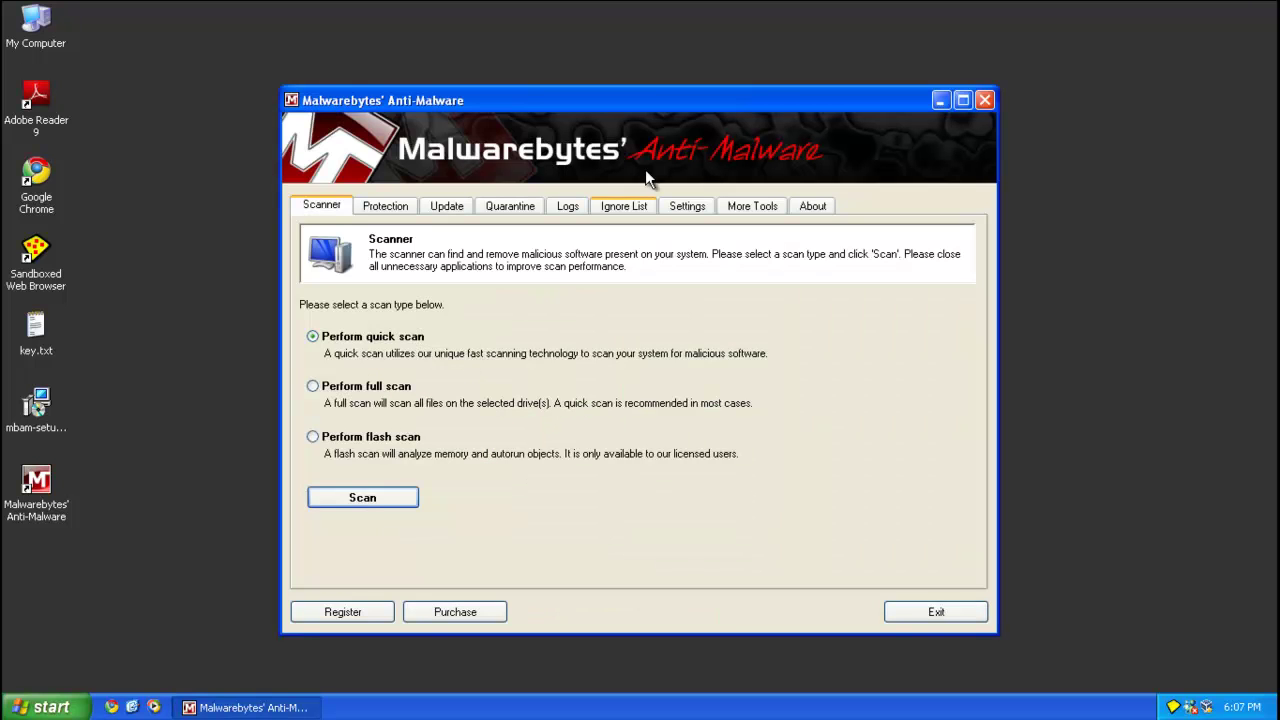
left_click(456, 206)
left_click(346, 396)
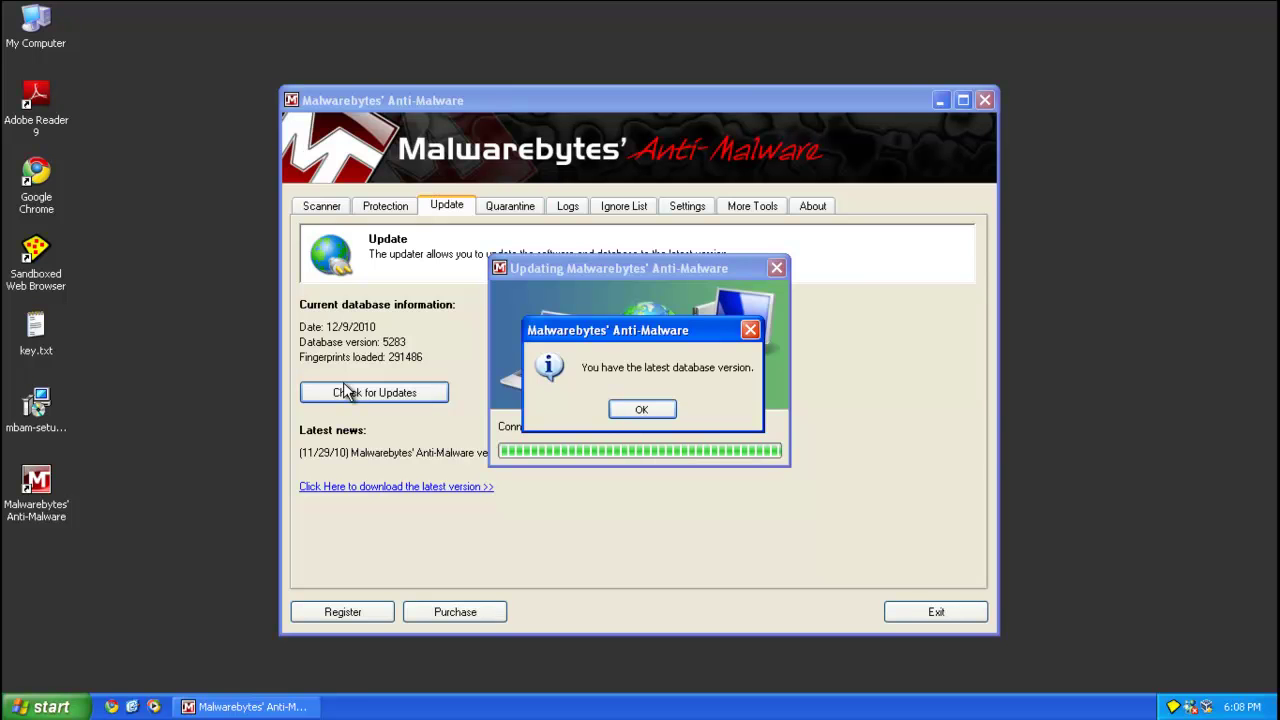
key("Return")
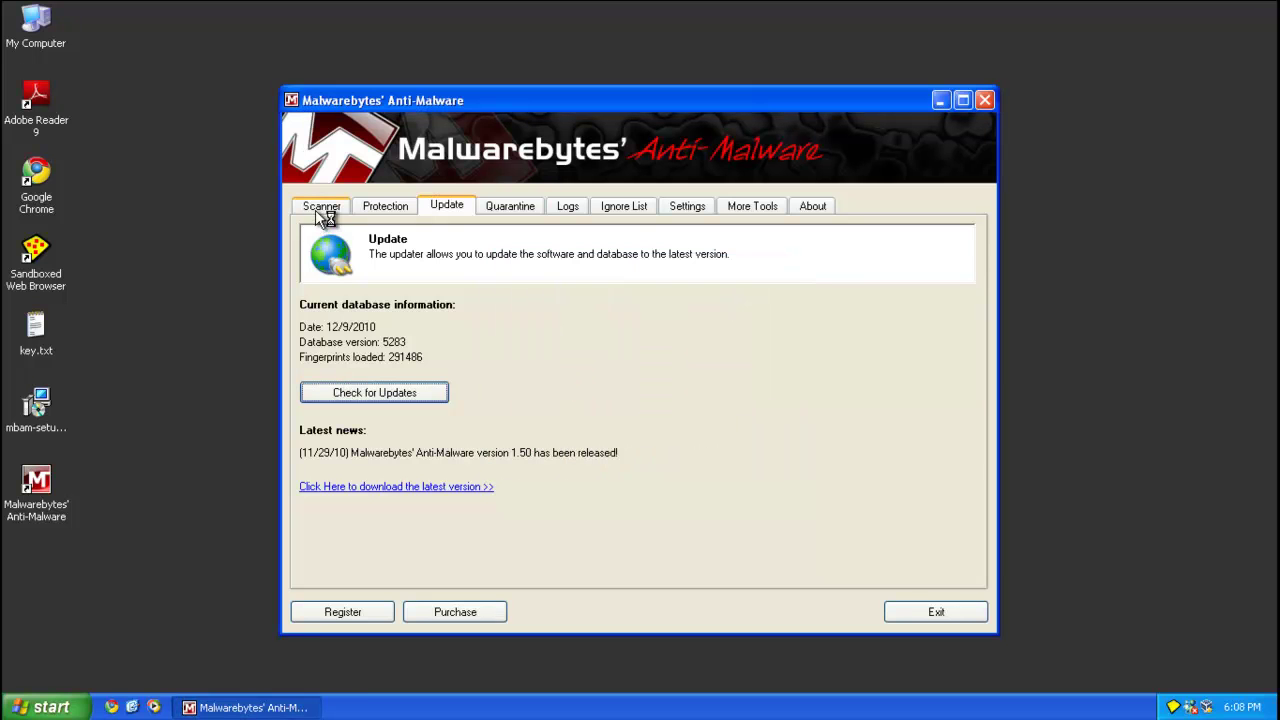
left_click(320, 205)
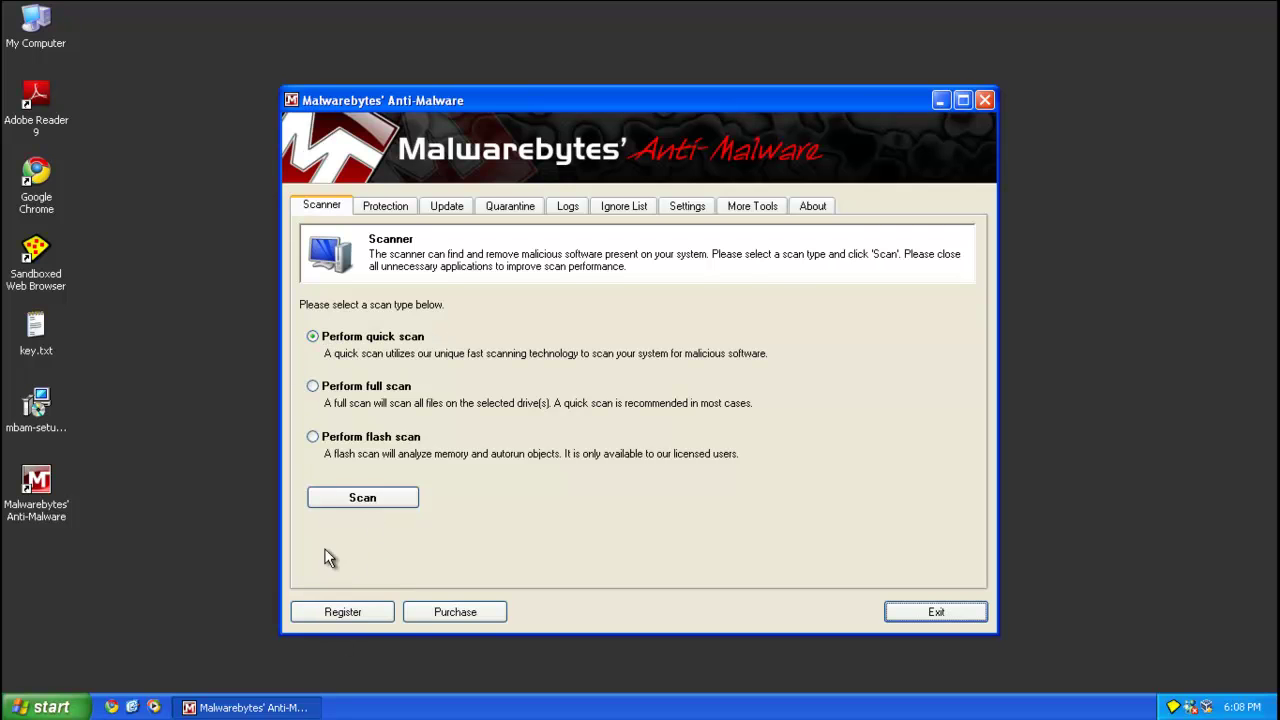
Run the quick scan and list its six infected objects.
left_click(348, 499)
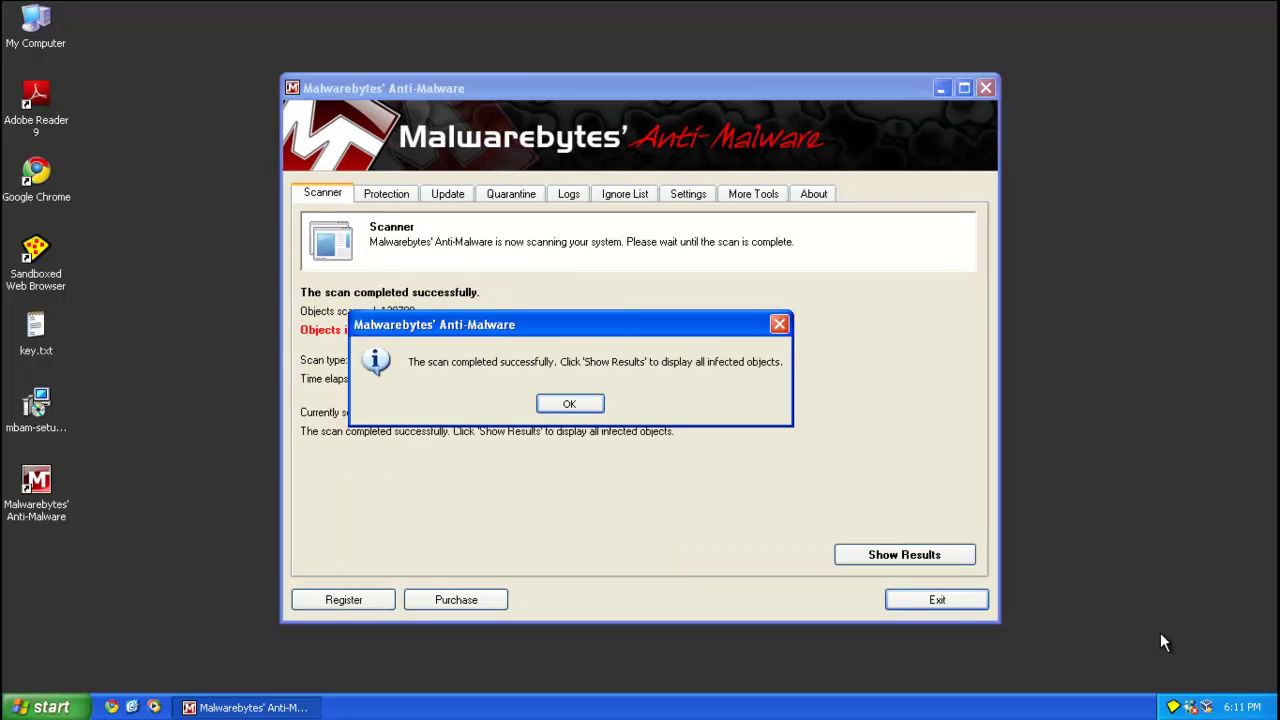
key("Return")
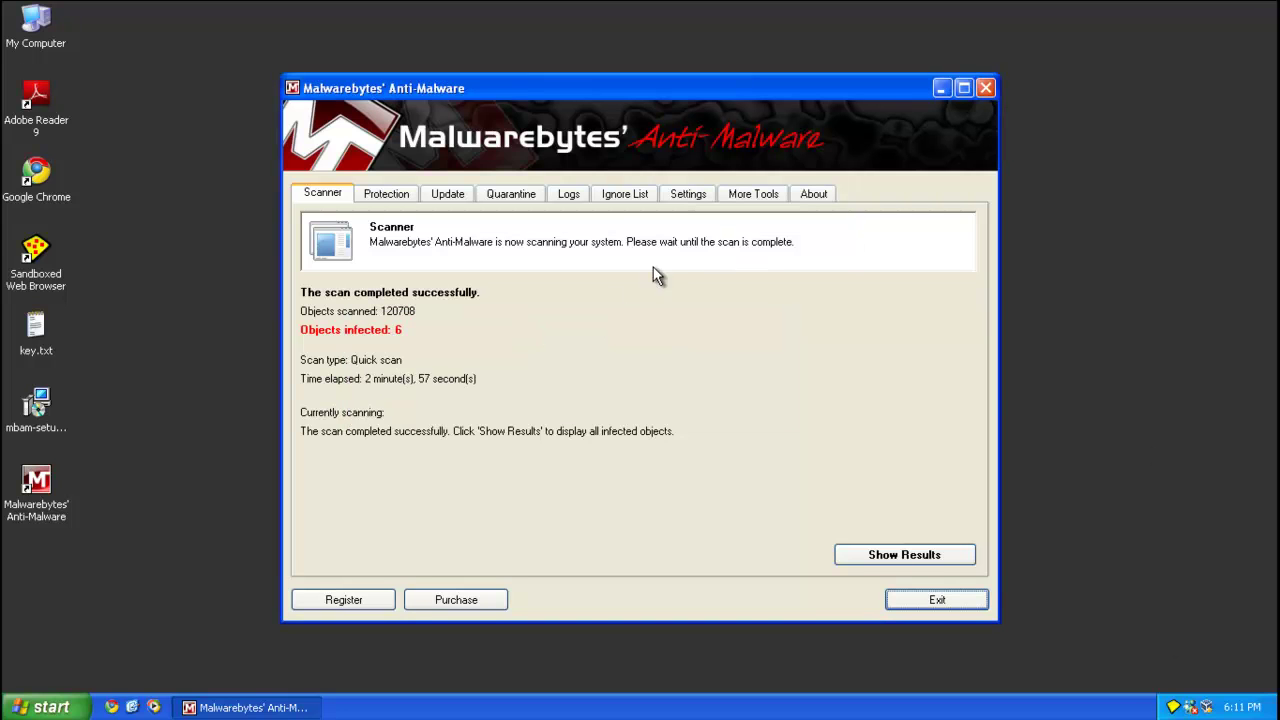
left_click(874, 560)
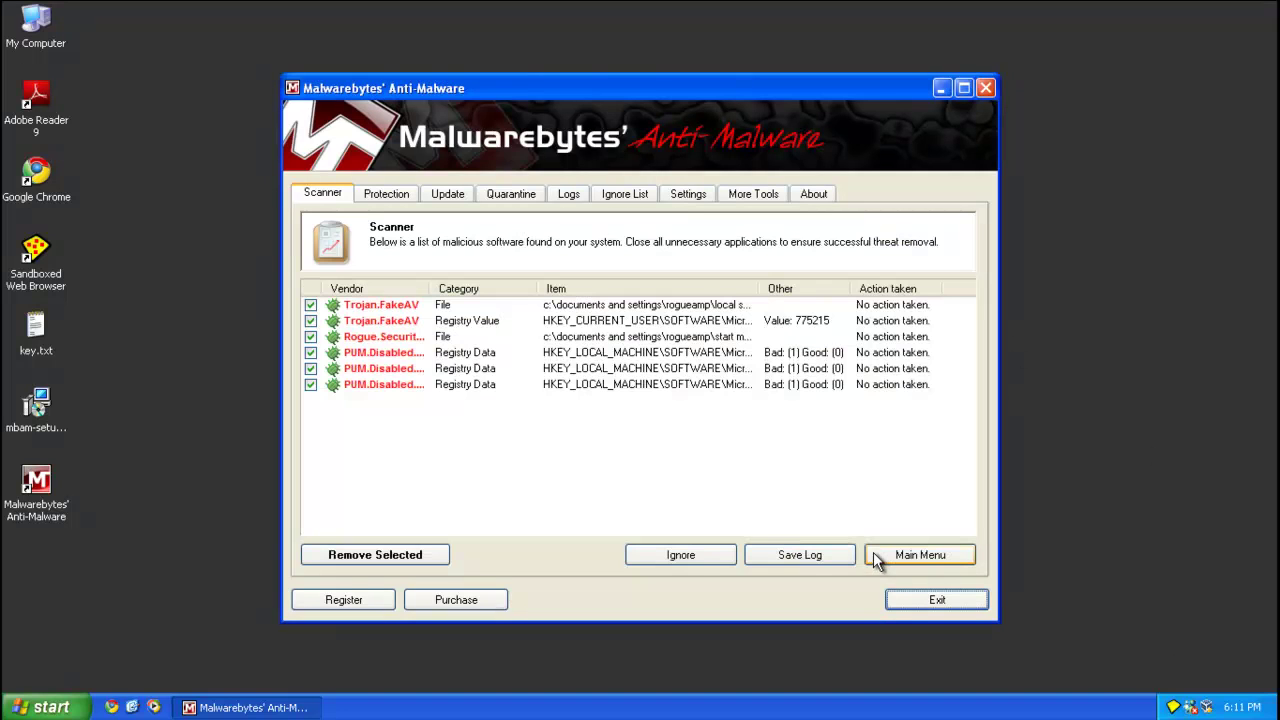
Widen the Item column, remove the six ticked infections, and close the Notepad log.
double_click(759, 288)
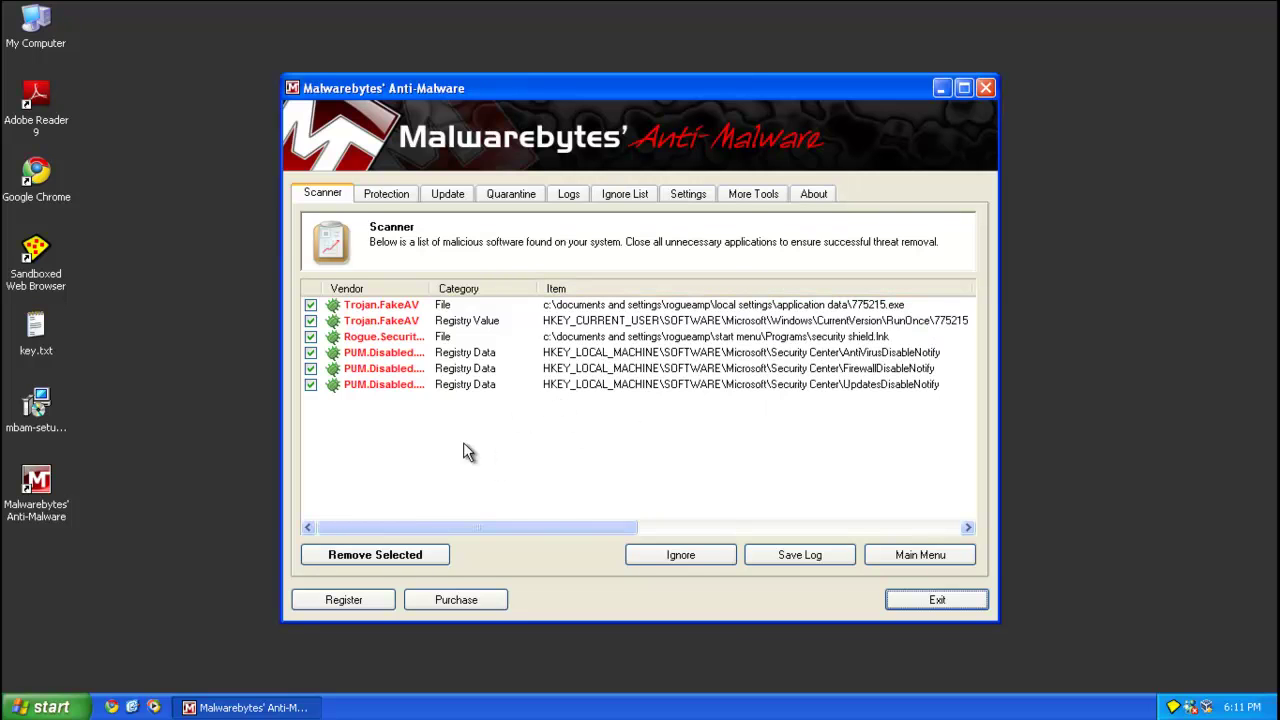
left_click(347, 560)
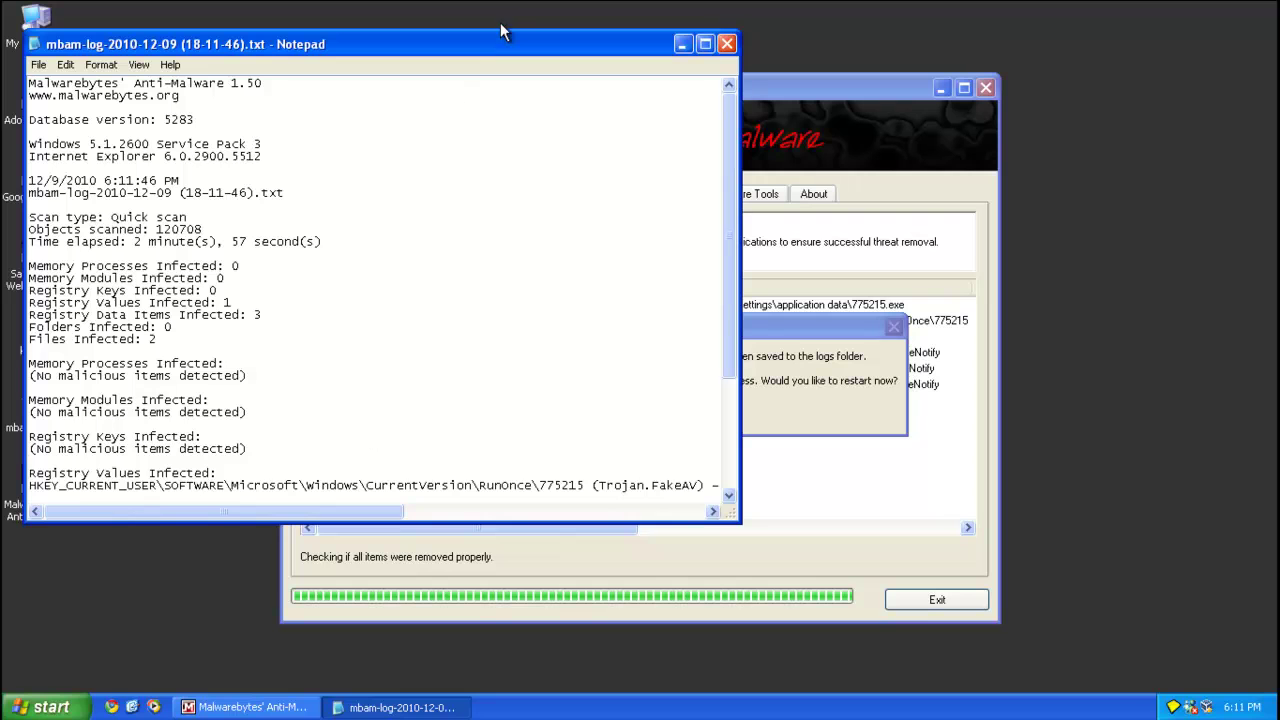
left_click(728, 44)
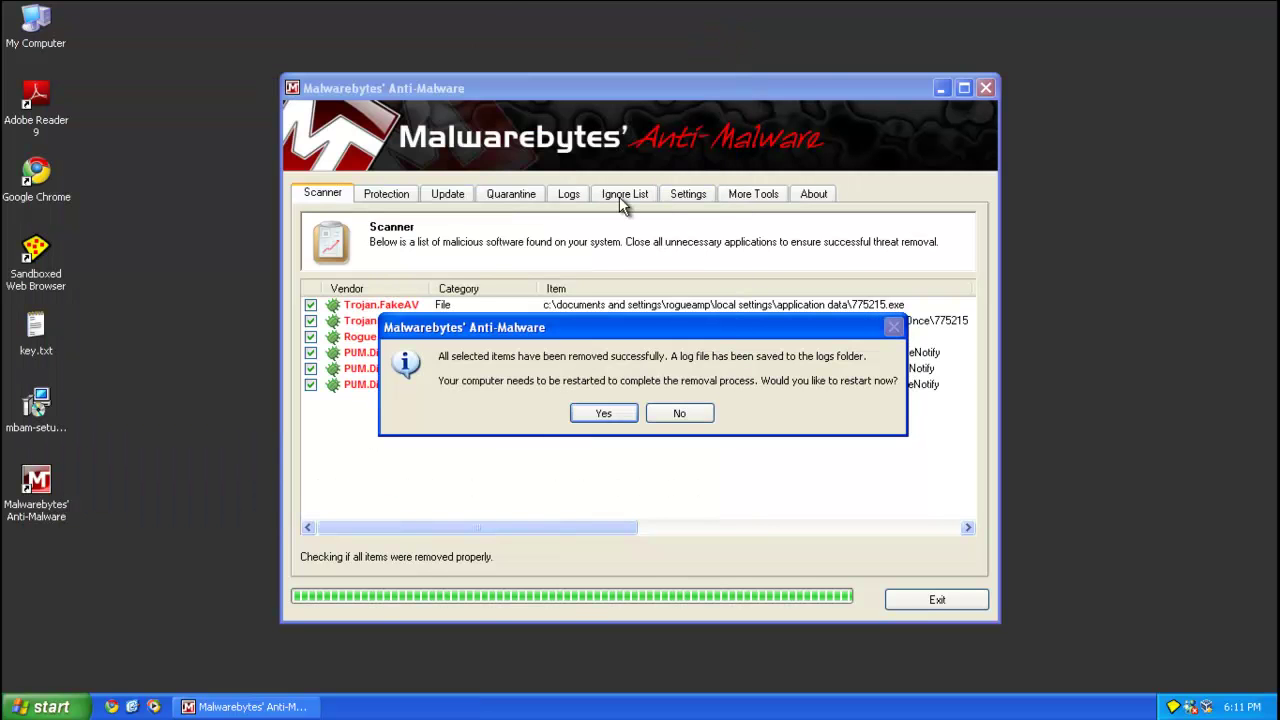
Accept the restart prompt so Windows reboots to the desktop.
left_click(586, 415)
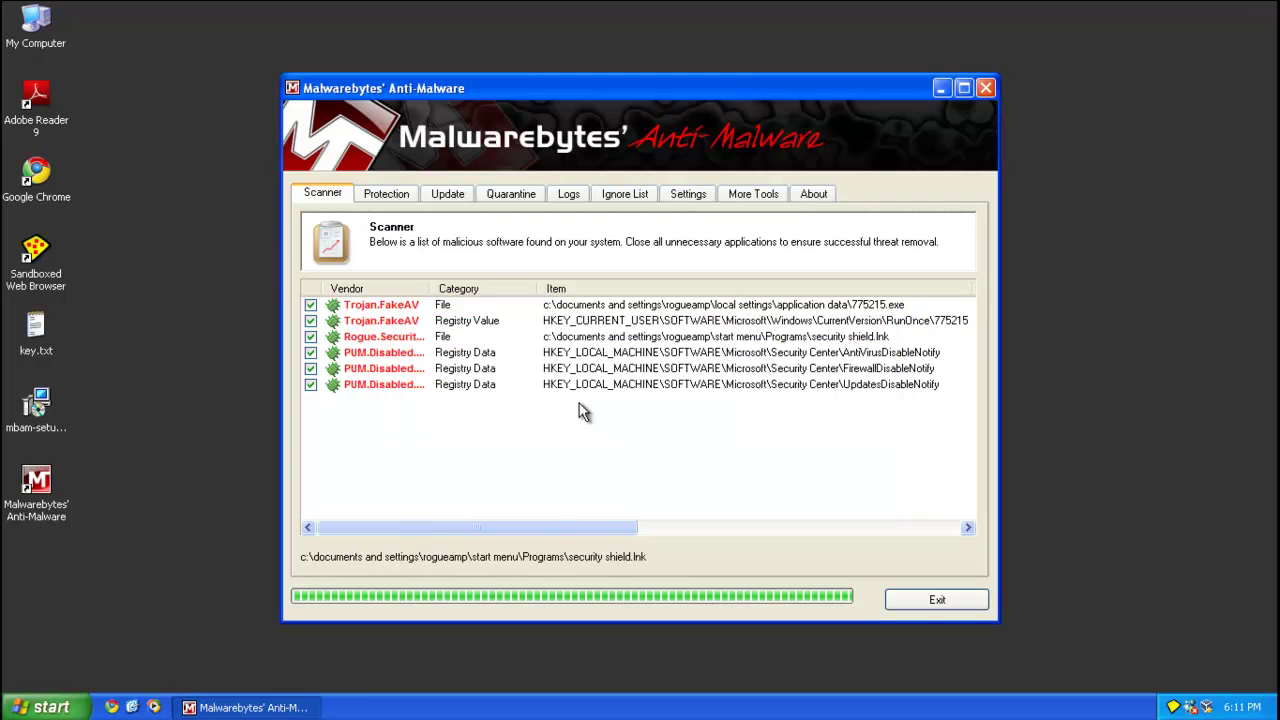